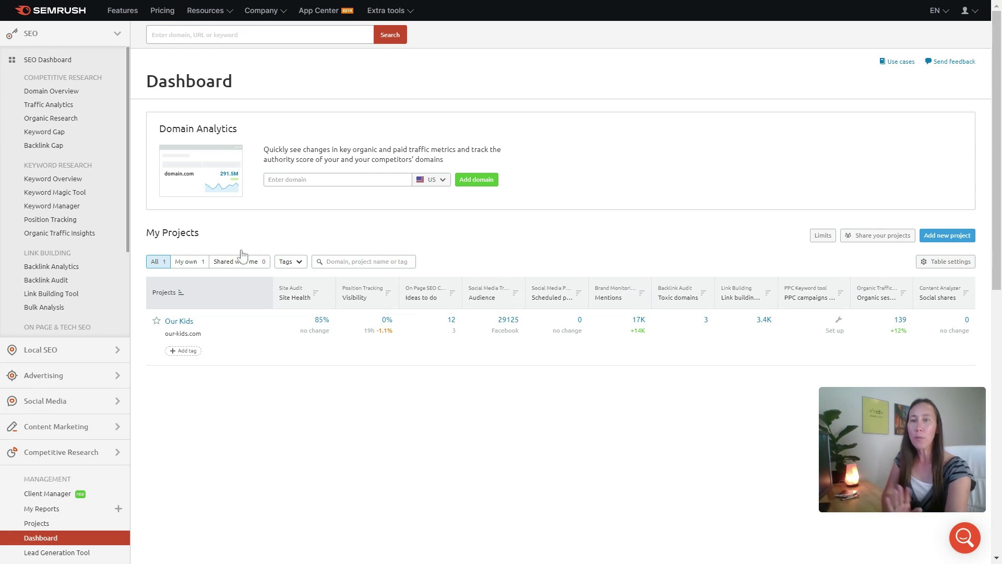
Collapse the SEO navigation section and open Client Manager to view the Our Kids client.
click(81, 37)
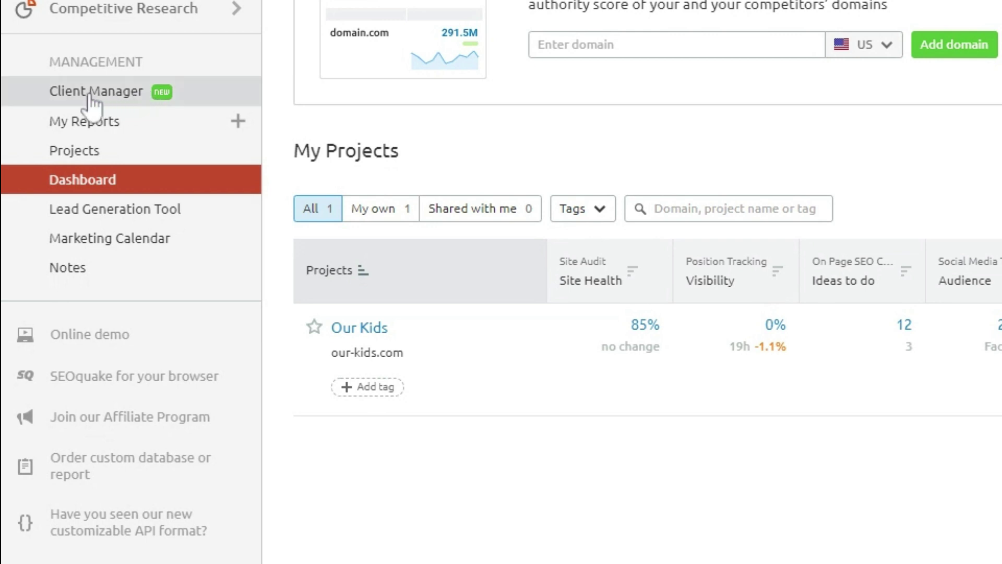
click(138, 90)
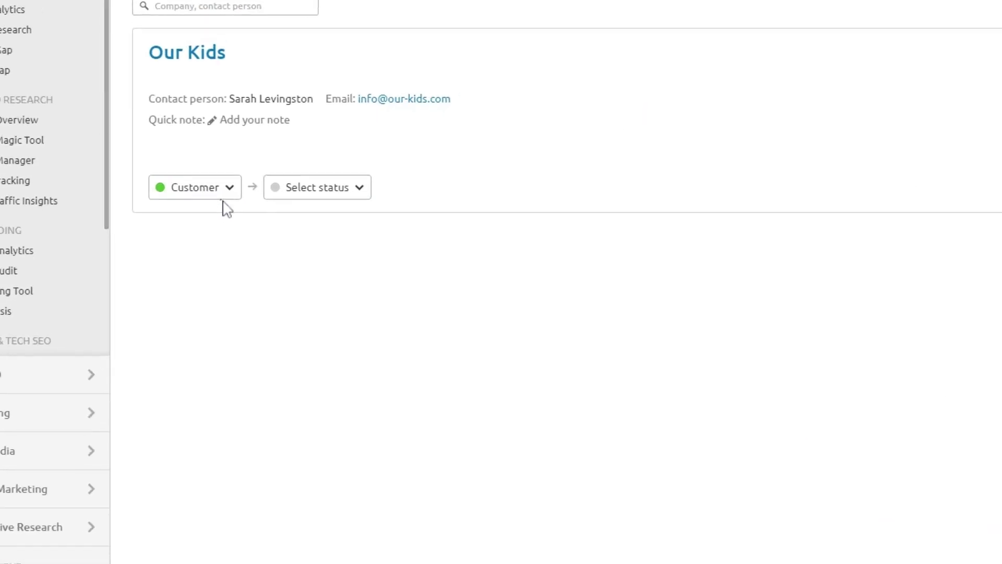
Switch the Our Kids contact type from Customer to Lead, leaving its status unset.
click(220, 187)
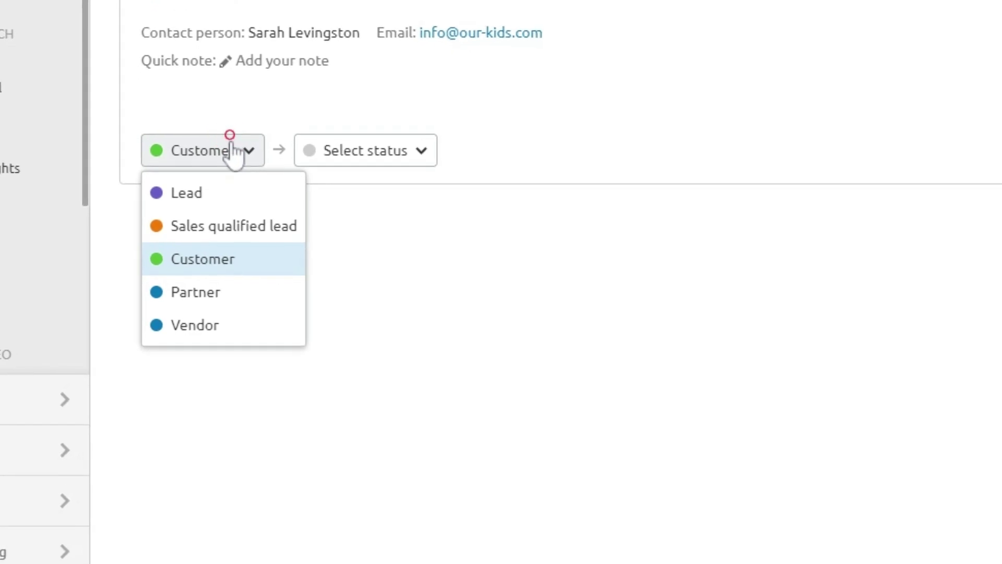
click(261, 187)
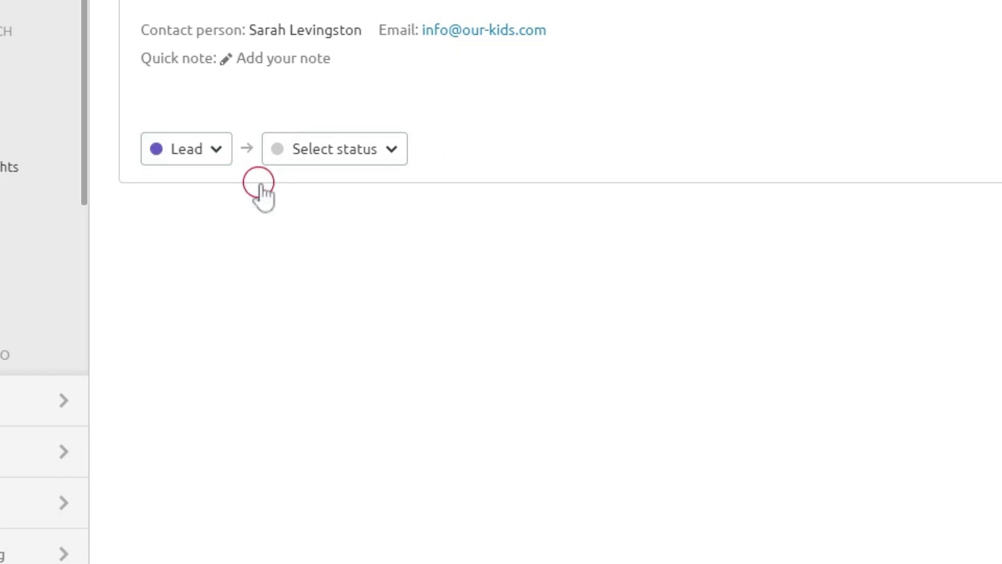
click(308, 154)
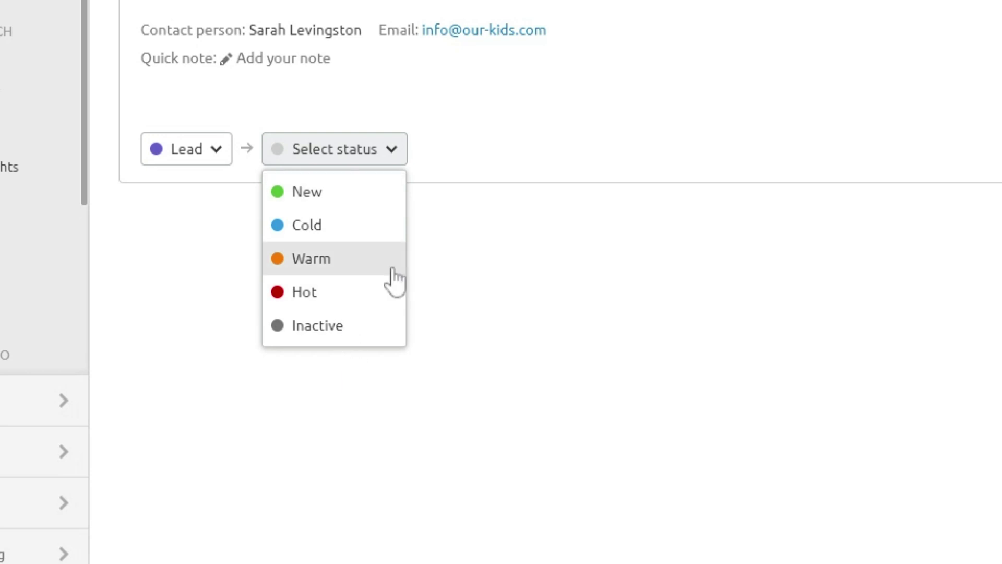
click(528, 137)
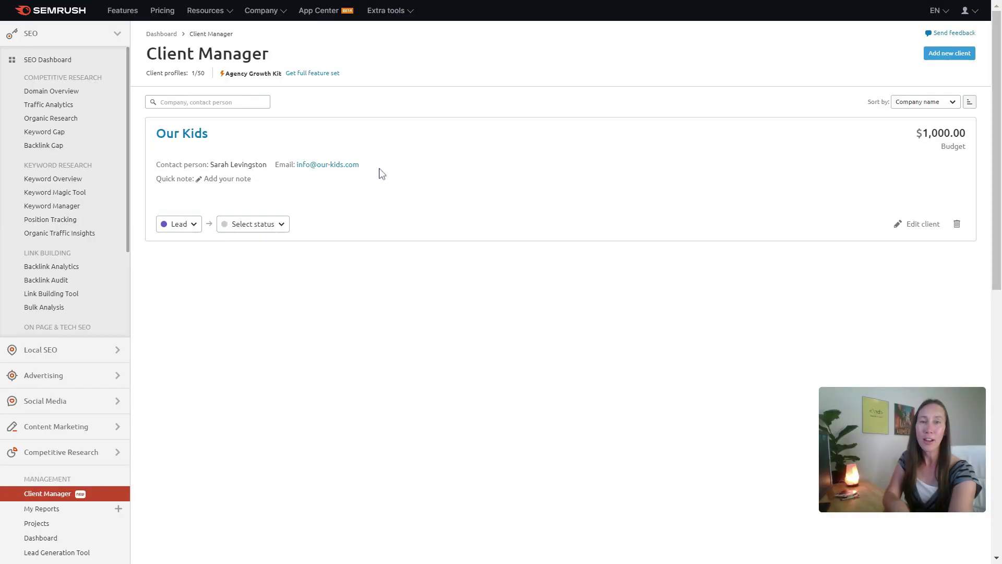
click(196, 136)
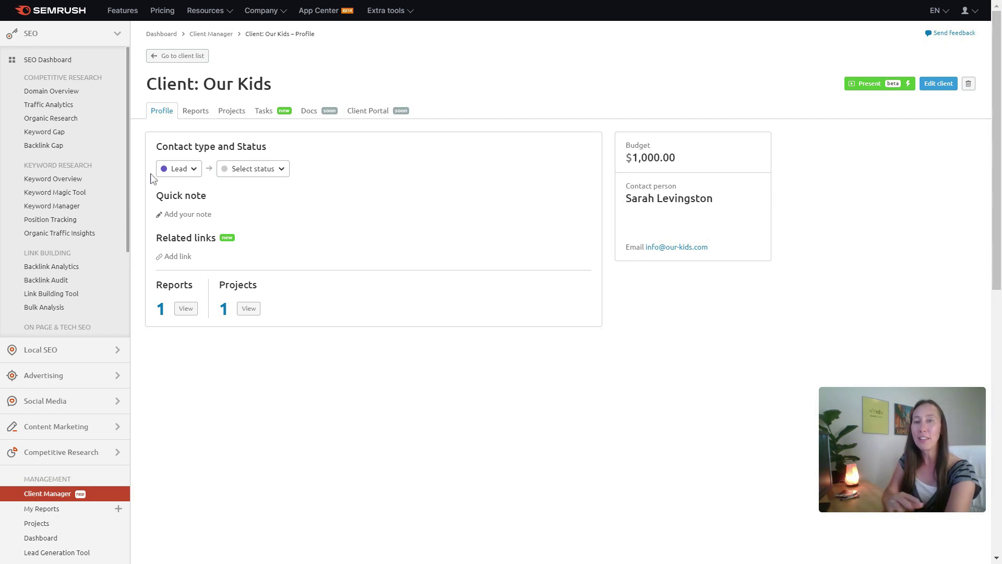
Browse the Our Kids profile's Reports, Projects and Tasks tabs.
click(201, 112)
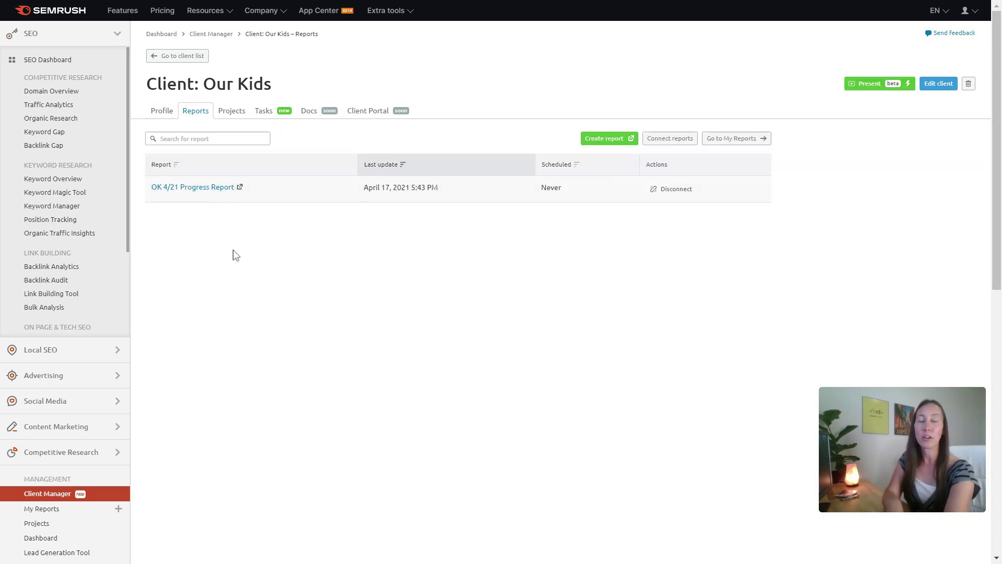
click(230, 113)
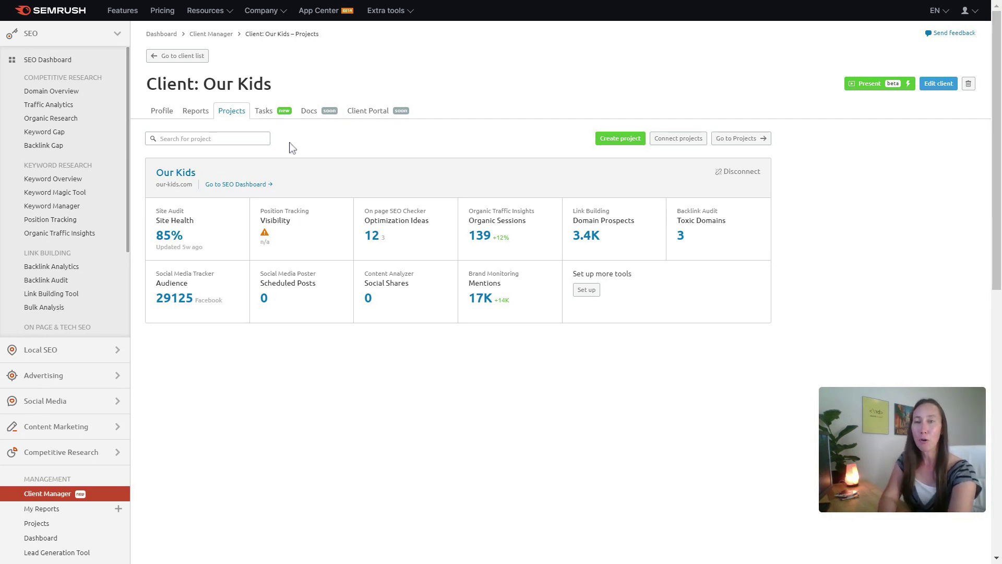
click(271, 112)
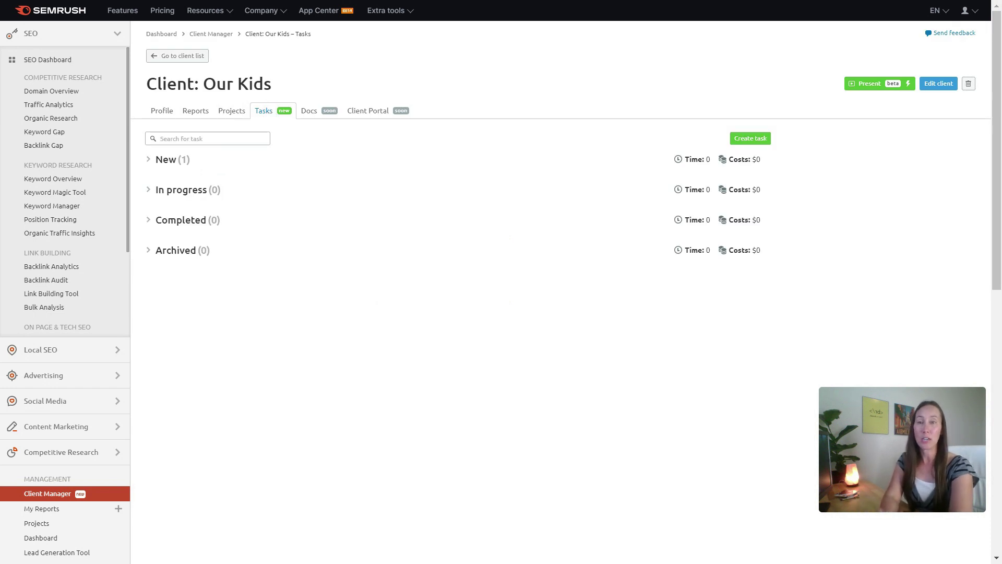
Expand the New (1) task group and check the priority and type options without changing them.
click(173, 164)
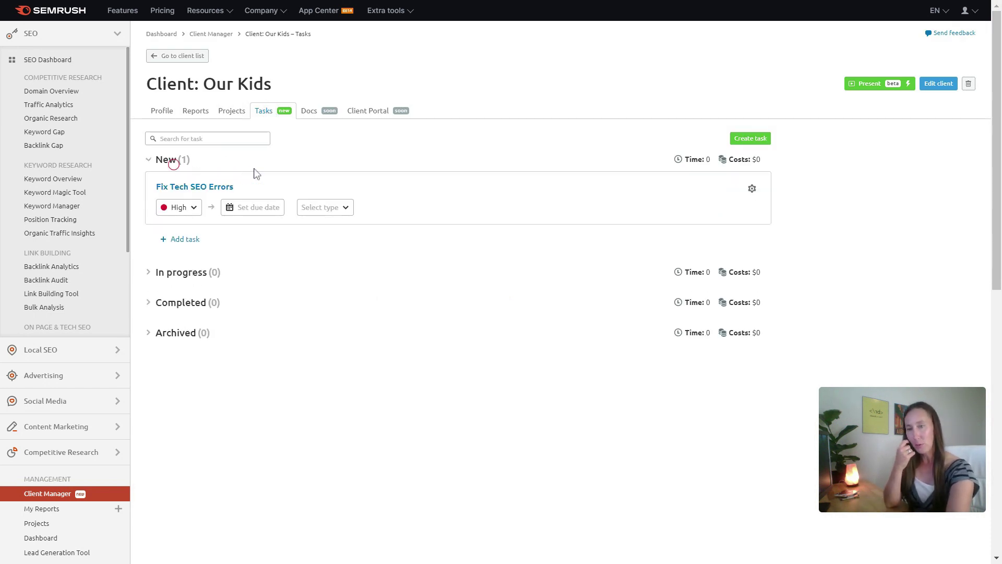
click(186, 211)
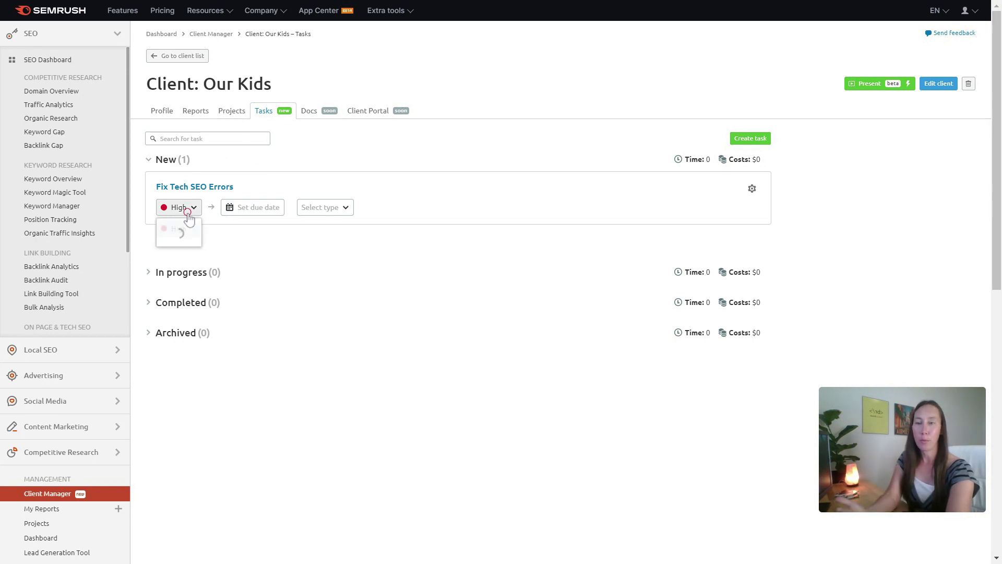
click(261, 240)
click(343, 208)
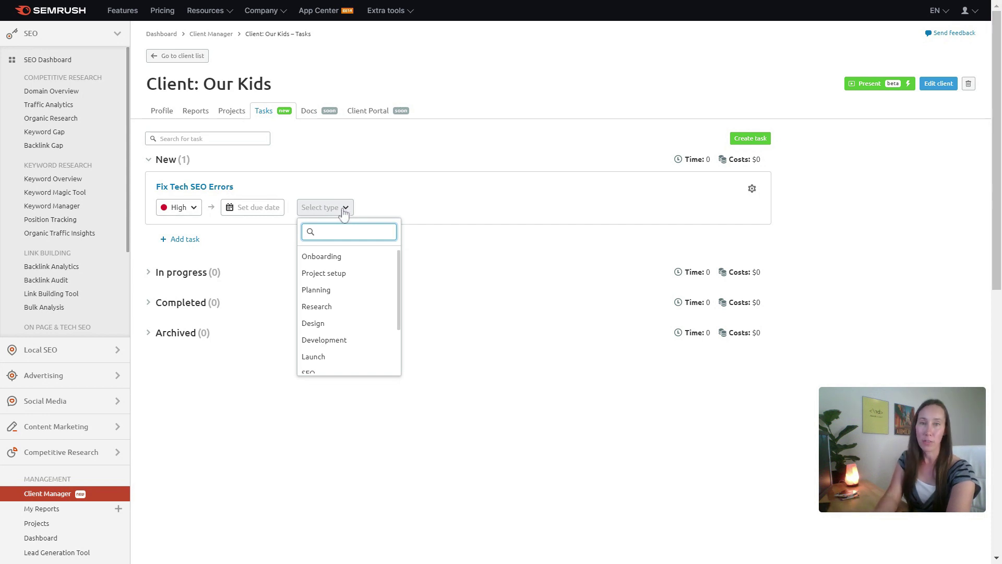
click(437, 240)
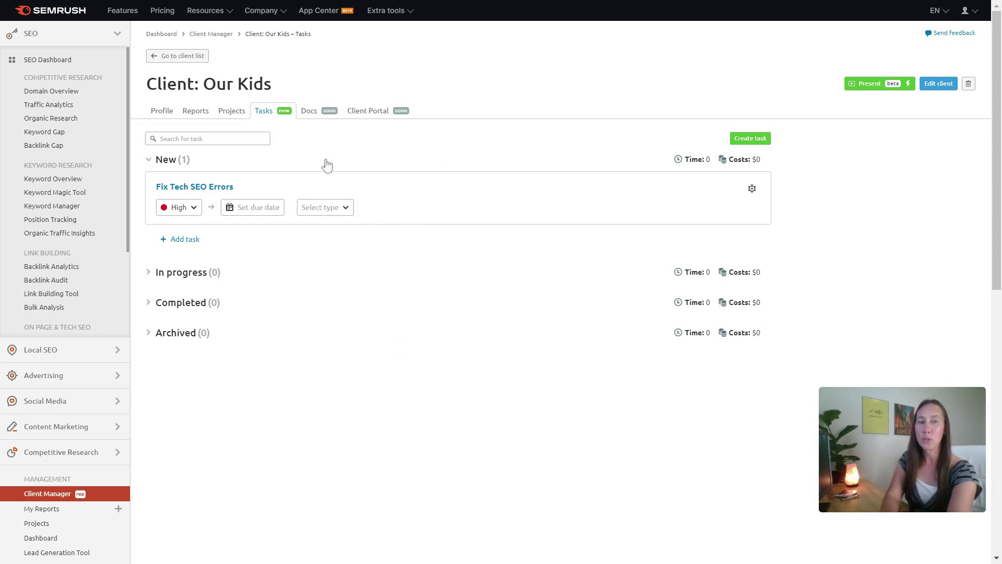
click(766, 140)
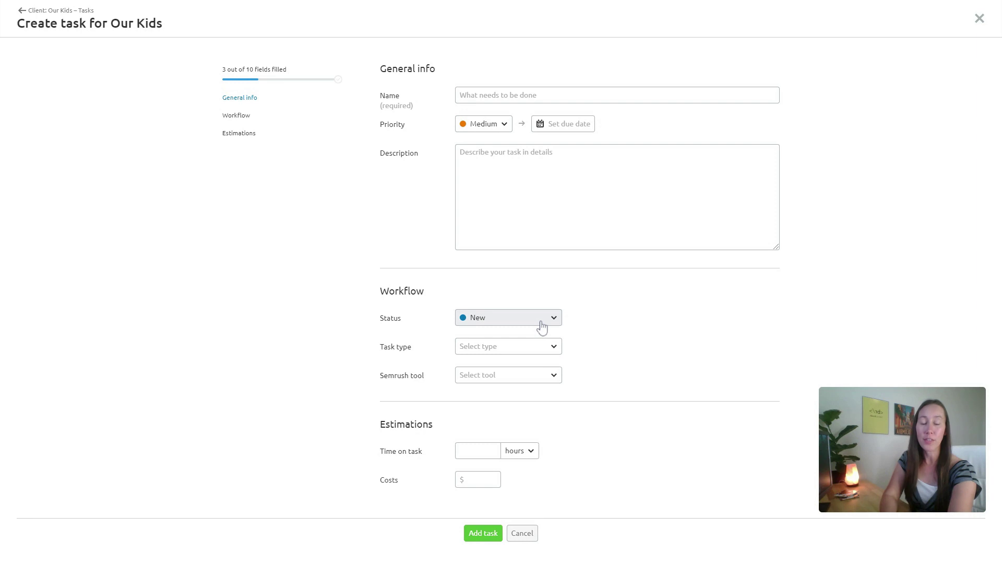
click(509, 347)
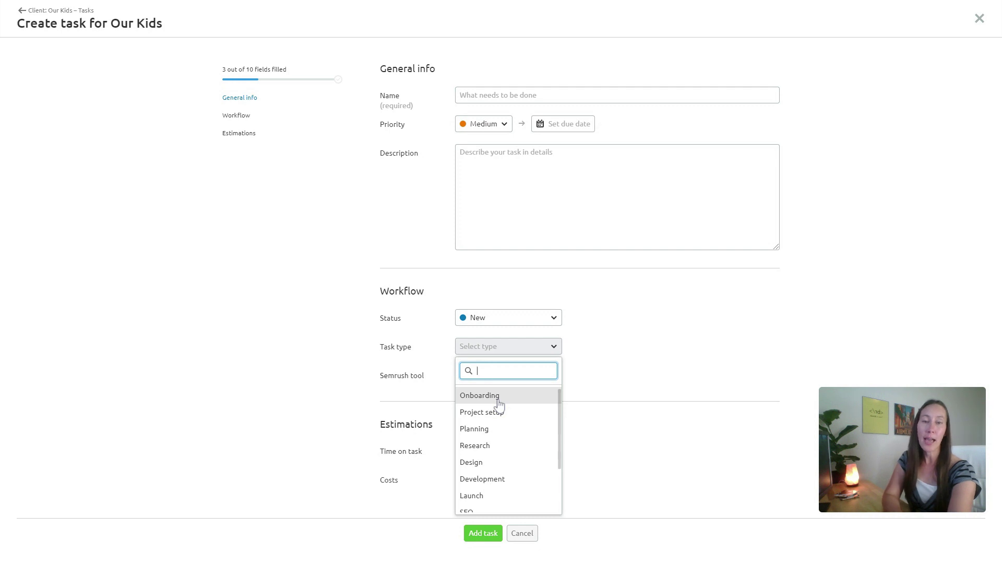
click(607, 350)
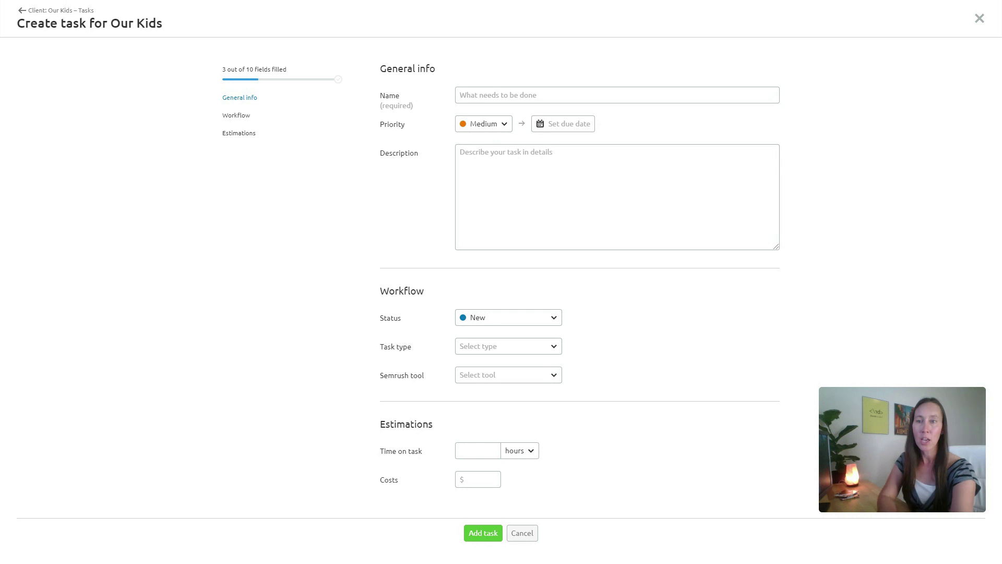
click(980, 20)
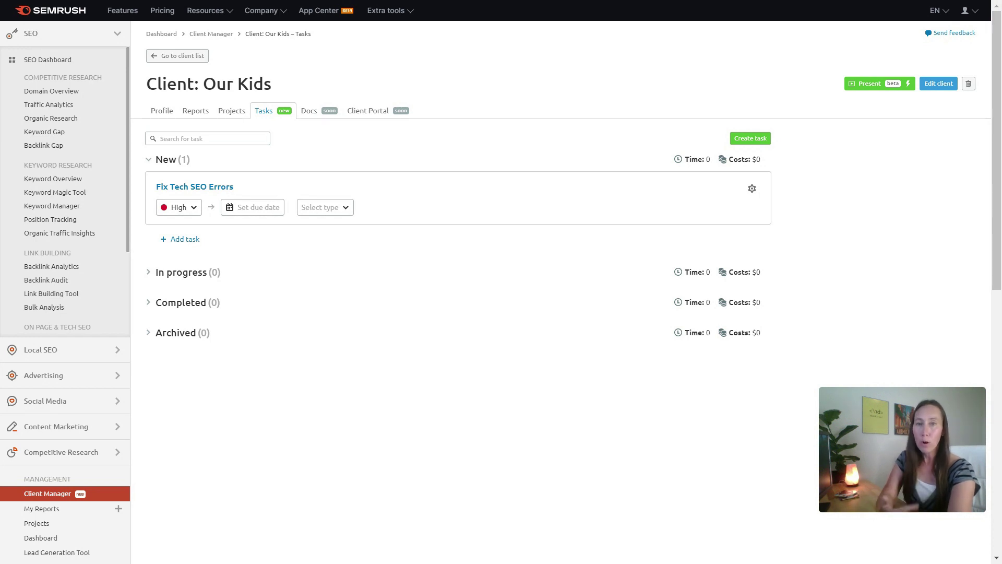
click(319, 111)
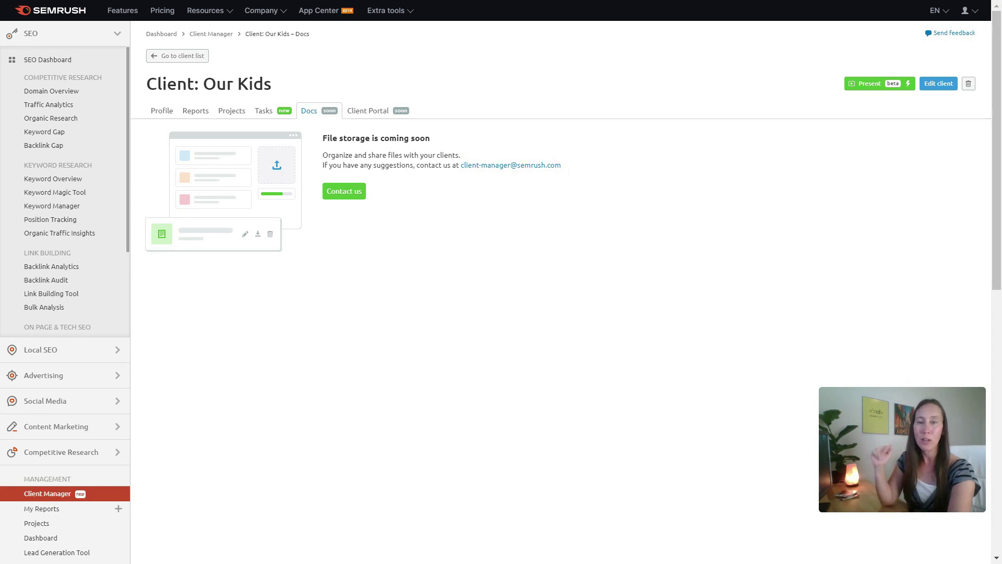
View the Our Kids Client Portal page, then return to the client list.
click(381, 113)
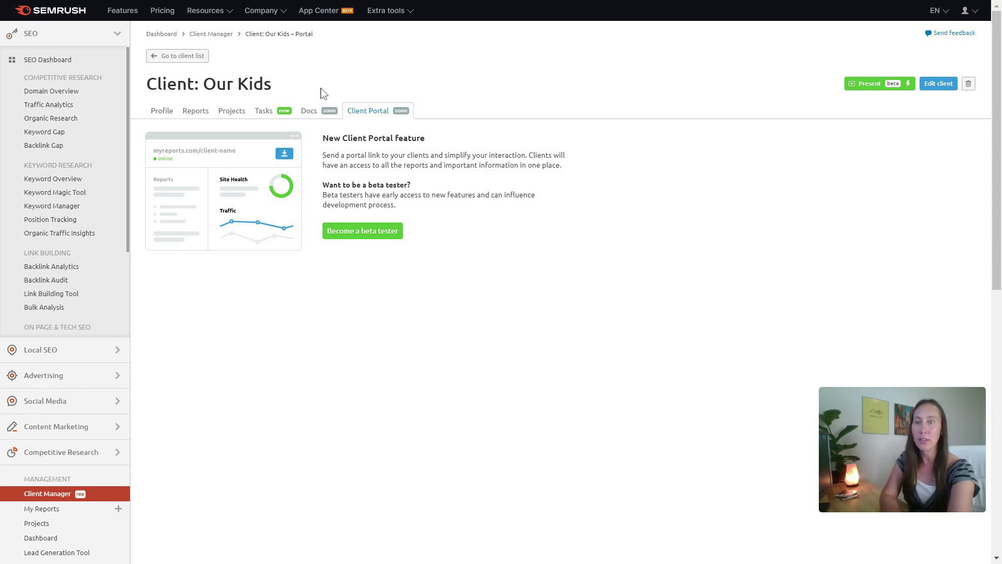
click(180, 60)
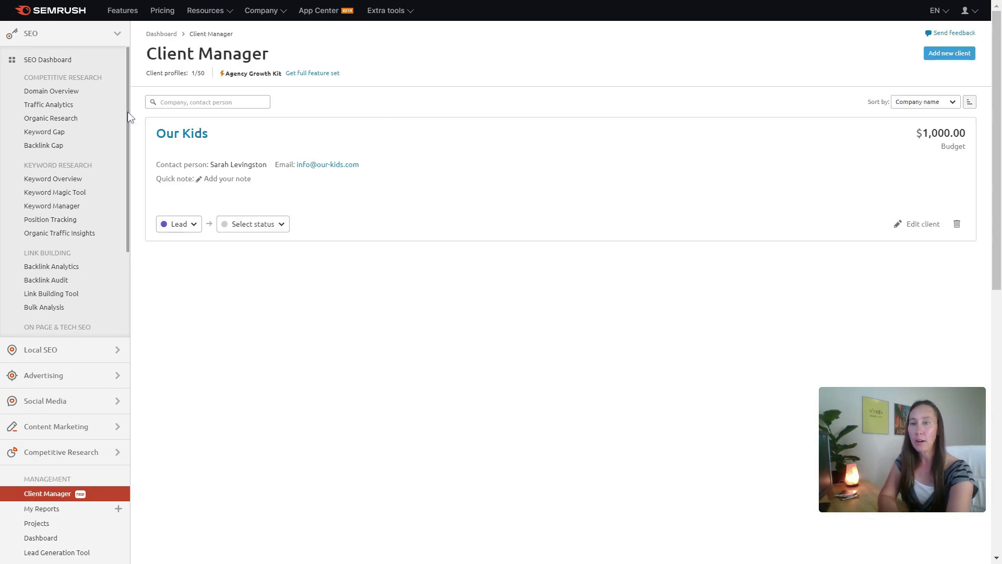
Open My Reports and browse forward through the report template gallery.
click(90, 35)
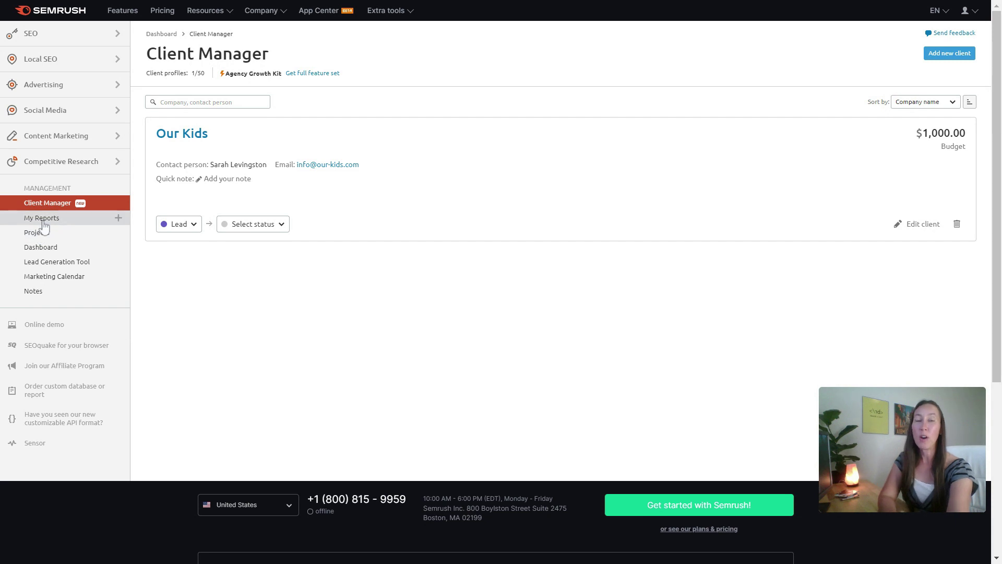
click(43, 221)
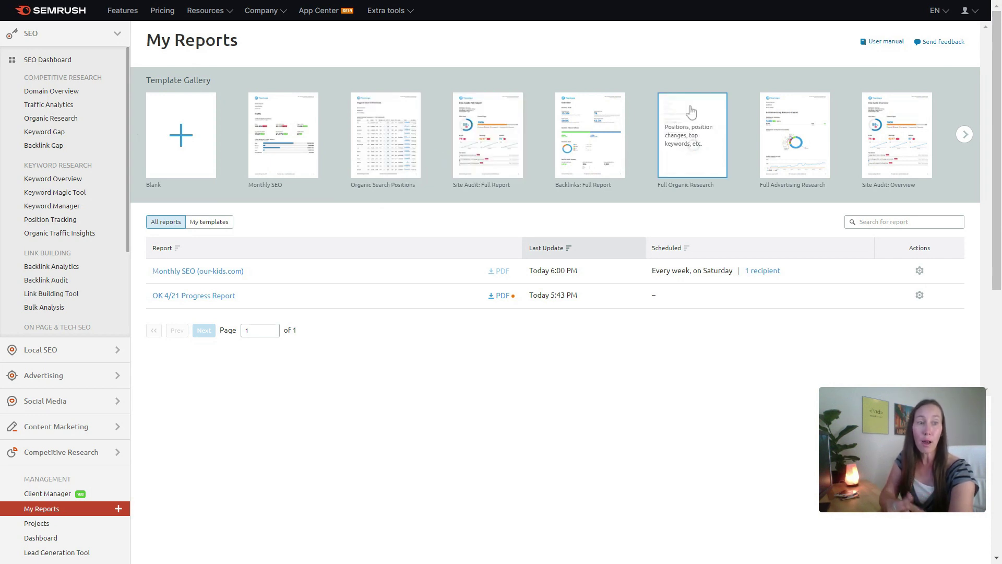
click(966, 134)
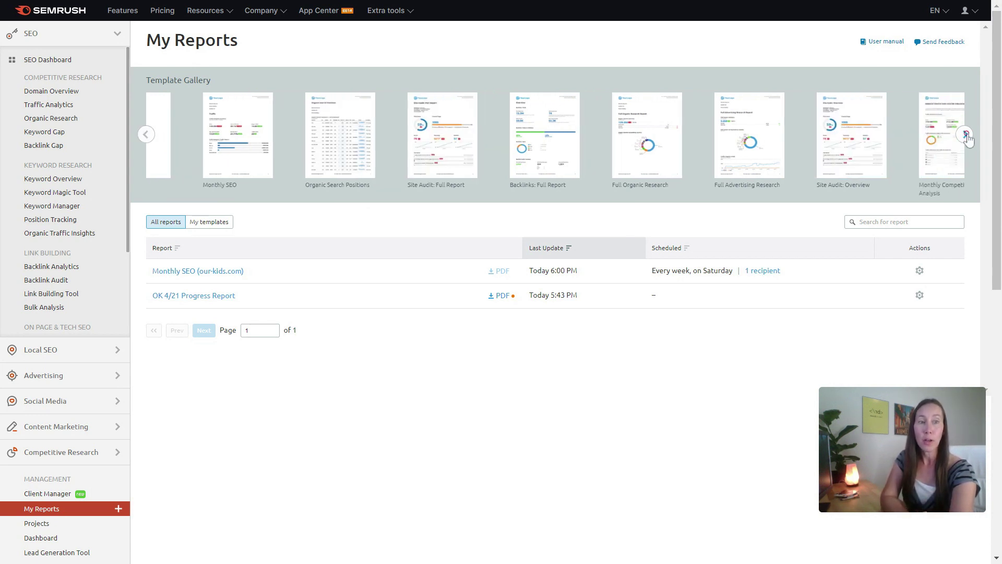
click(966, 135)
click(966, 135)
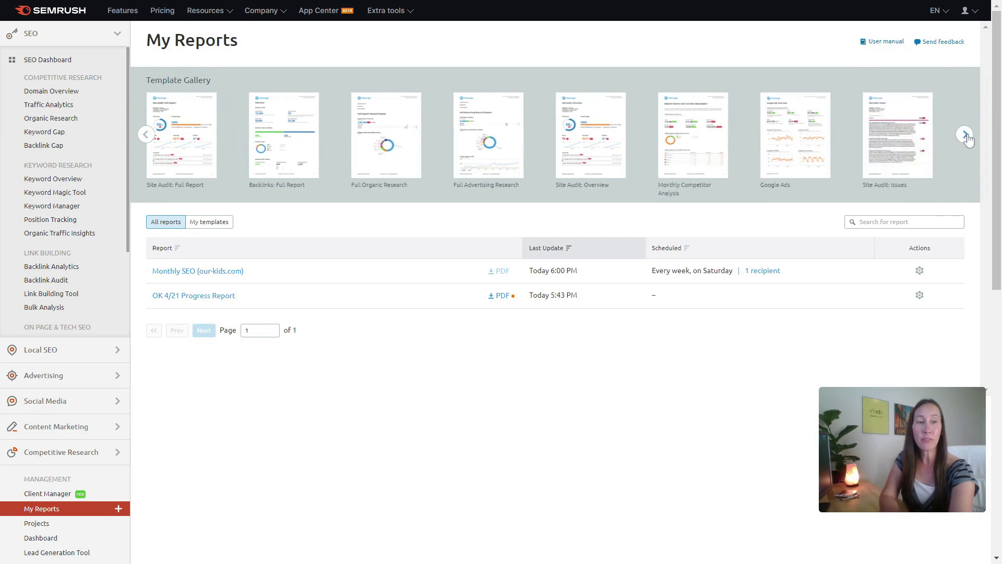
click(966, 135)
click(966, 136)
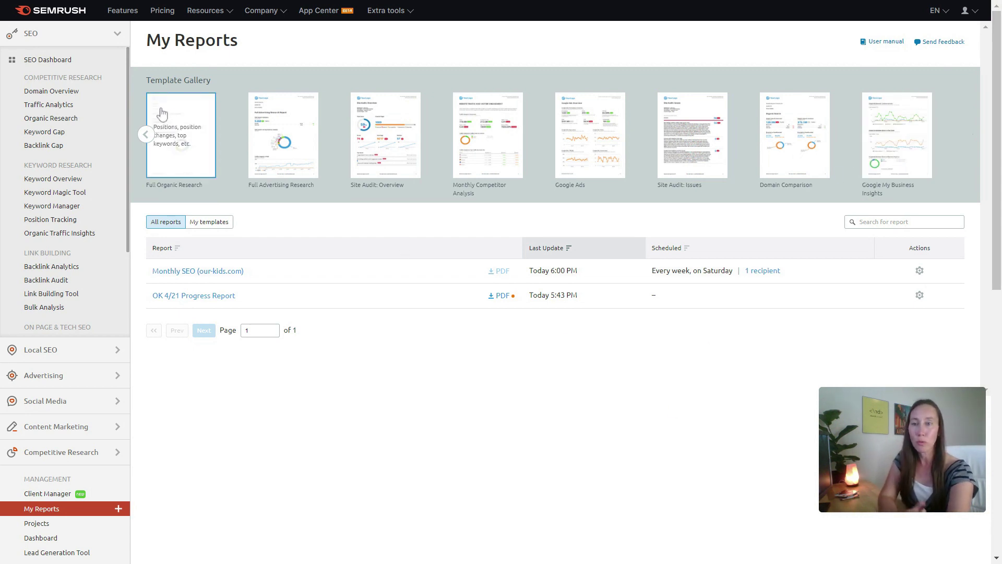
Scroll back to the start of the gallery and pick the Monthly SEO template.
click(146, 135)
click(145, 135)
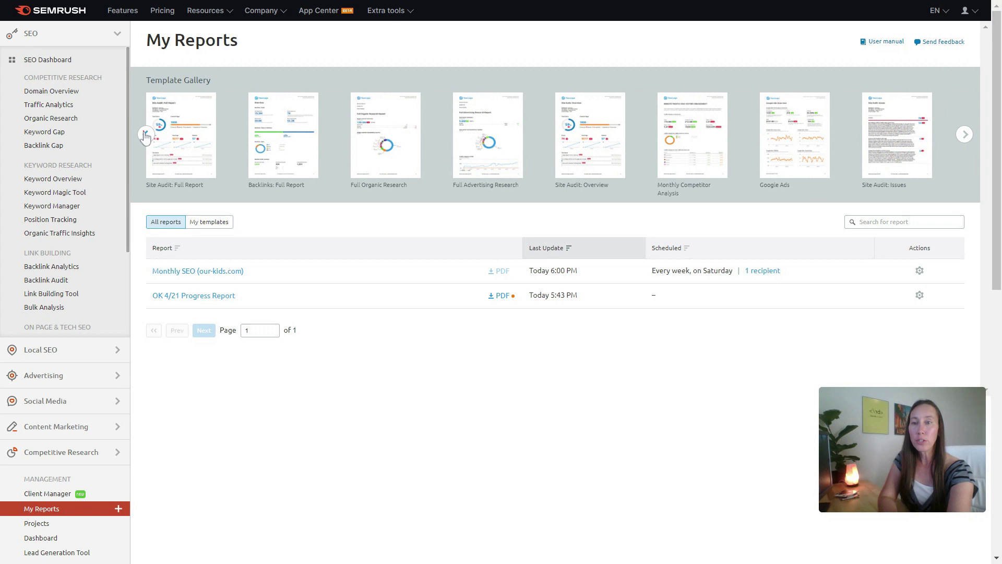
click(146, 135)
click(146, 135)
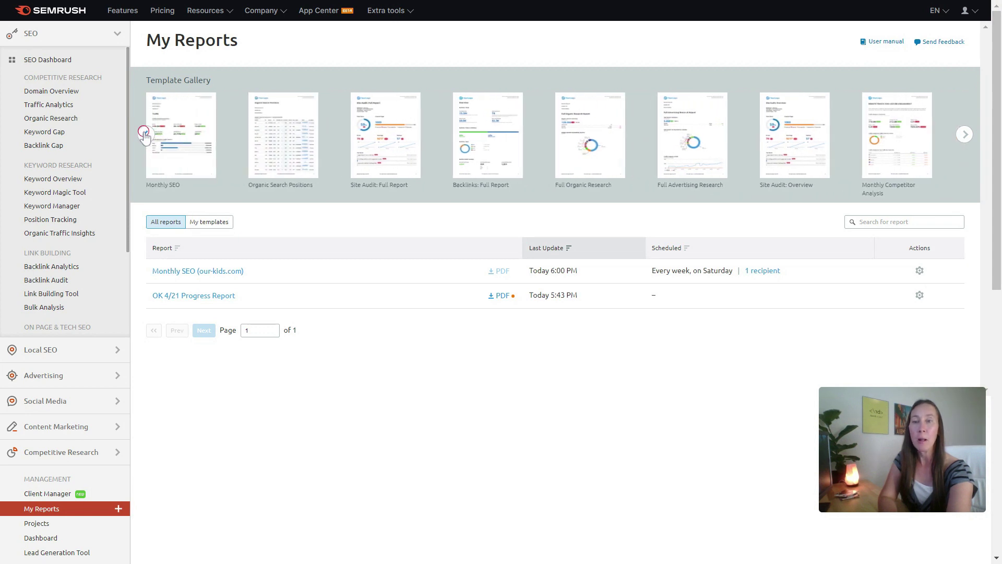
click(145, 137)
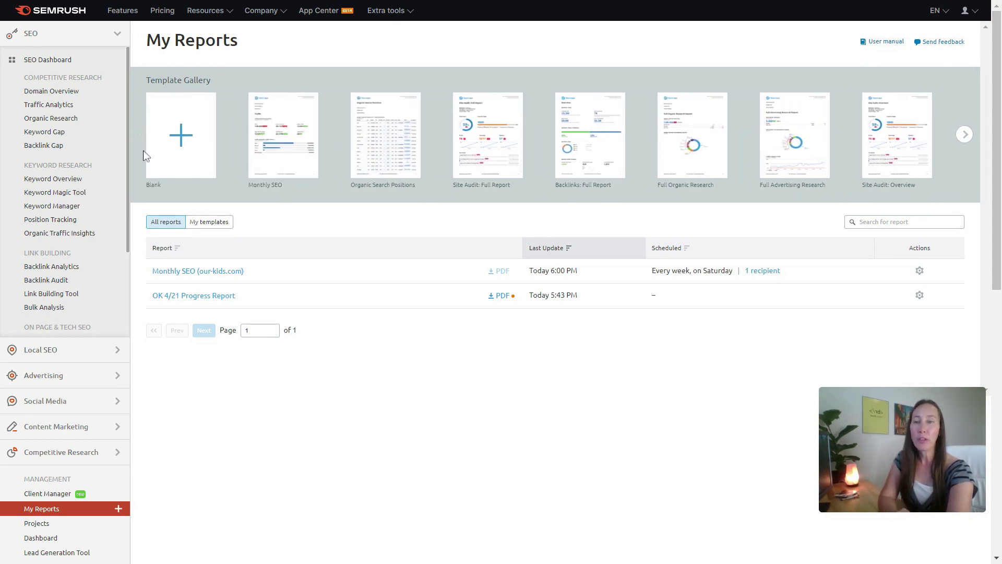
click(297, 129)
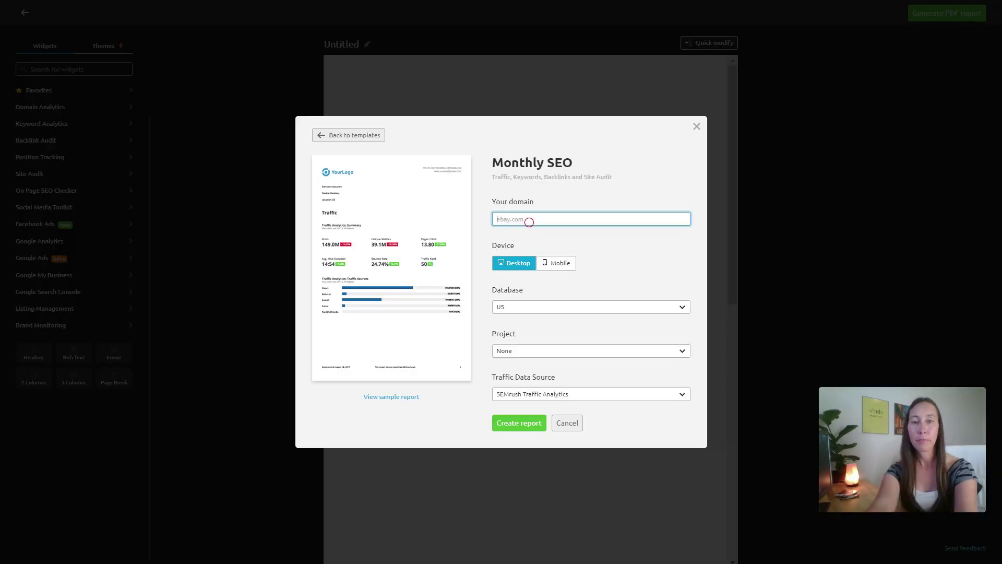
Create the report for our-kids.com with US database, Our Kids project and SEMrush Traffic Analytics.
text(our)
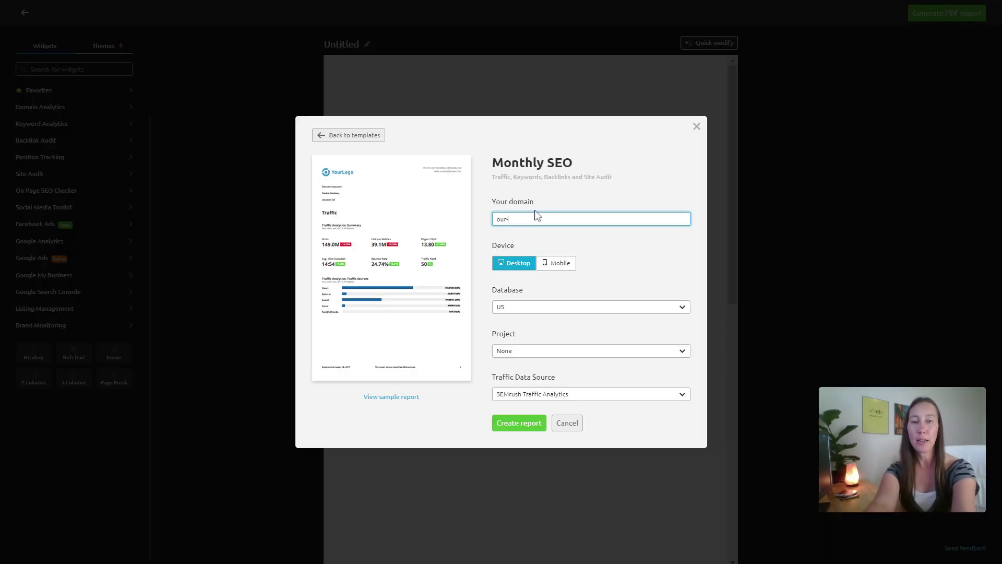
text(-kids.com)
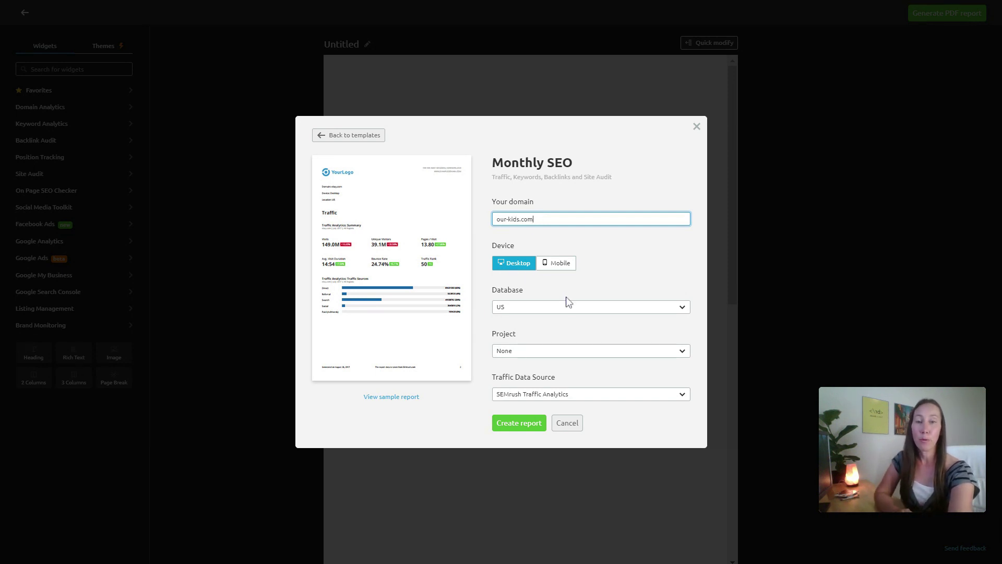
click(569, 312)
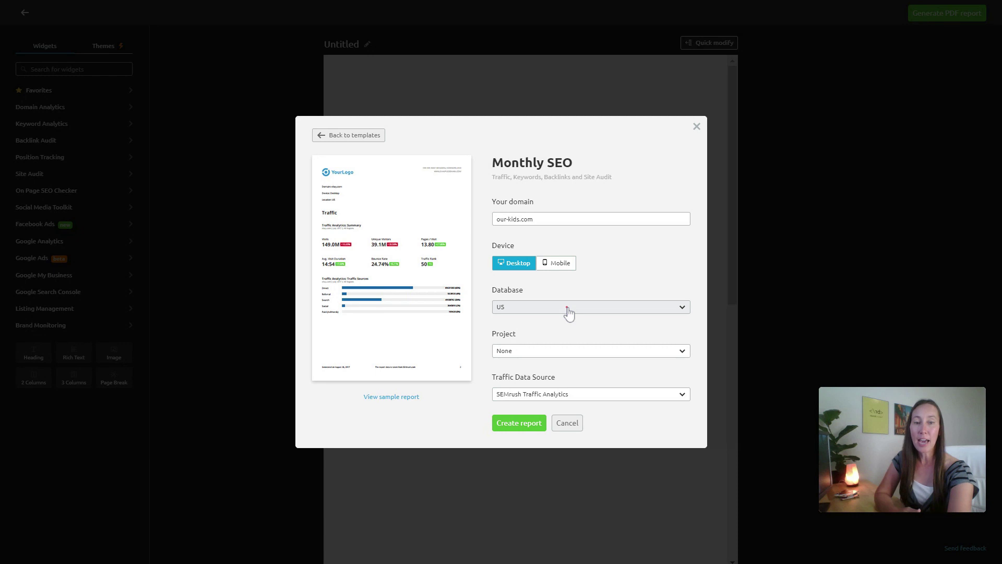
click(588, 289)
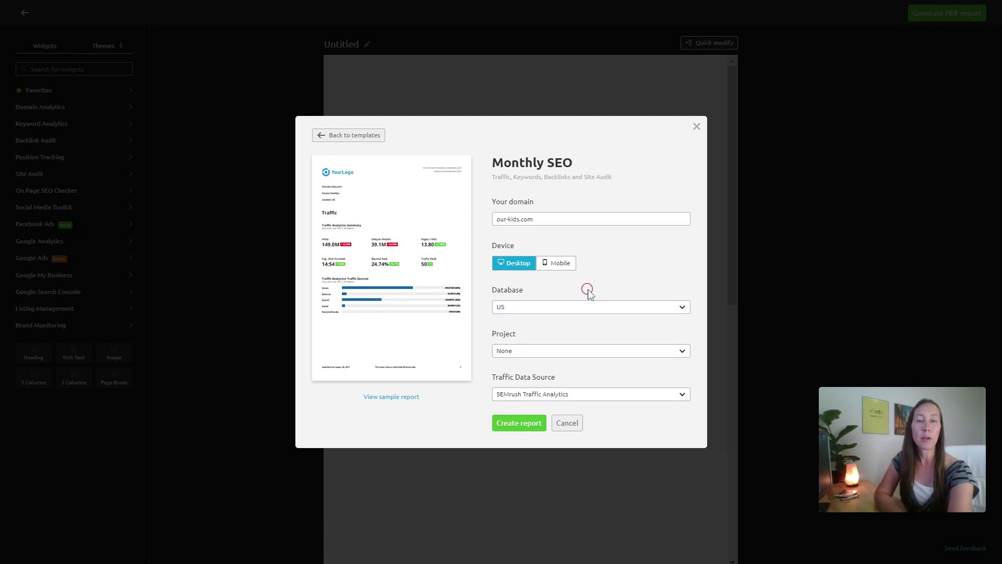
click(575, 359)
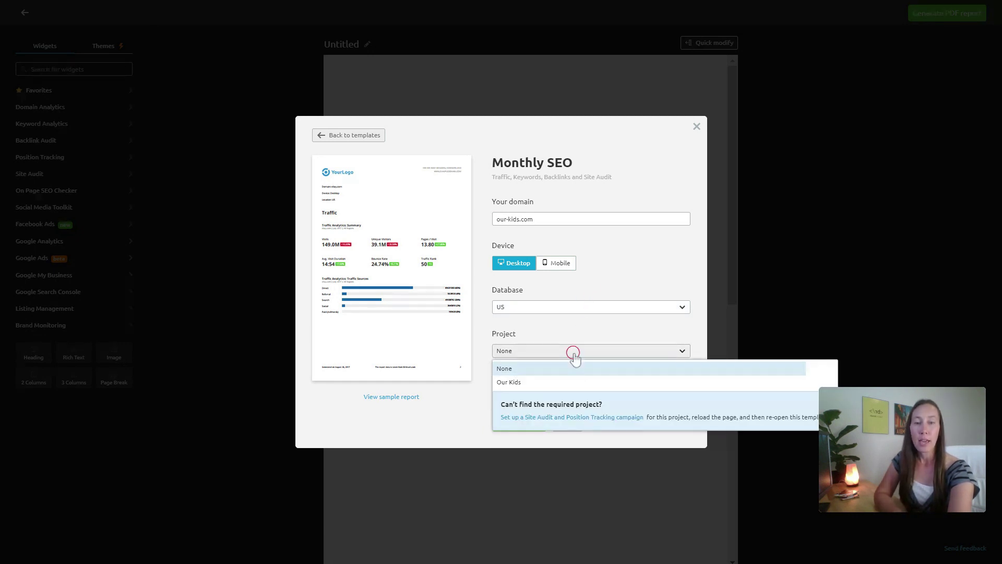
click(574, 380)
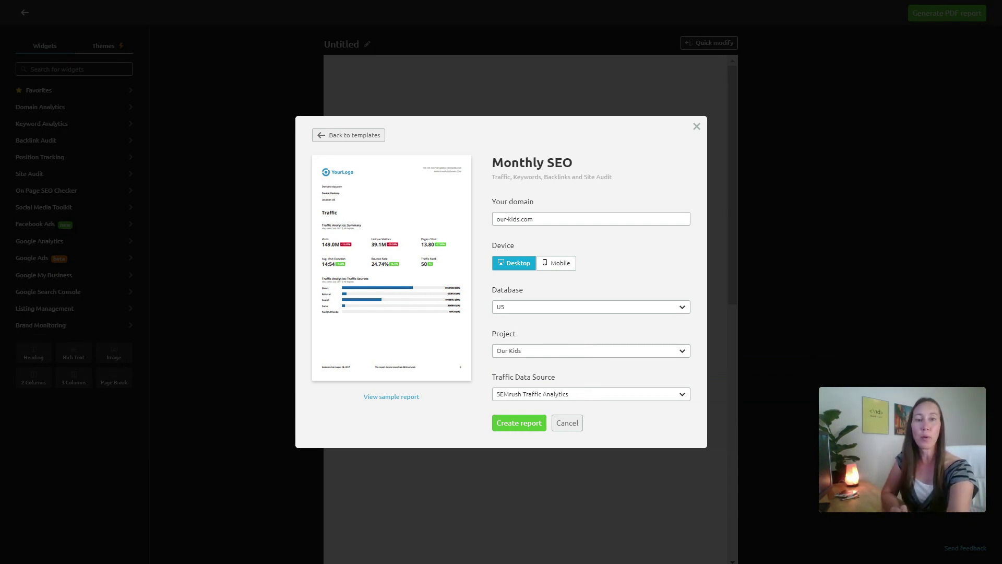
click(554, 395)
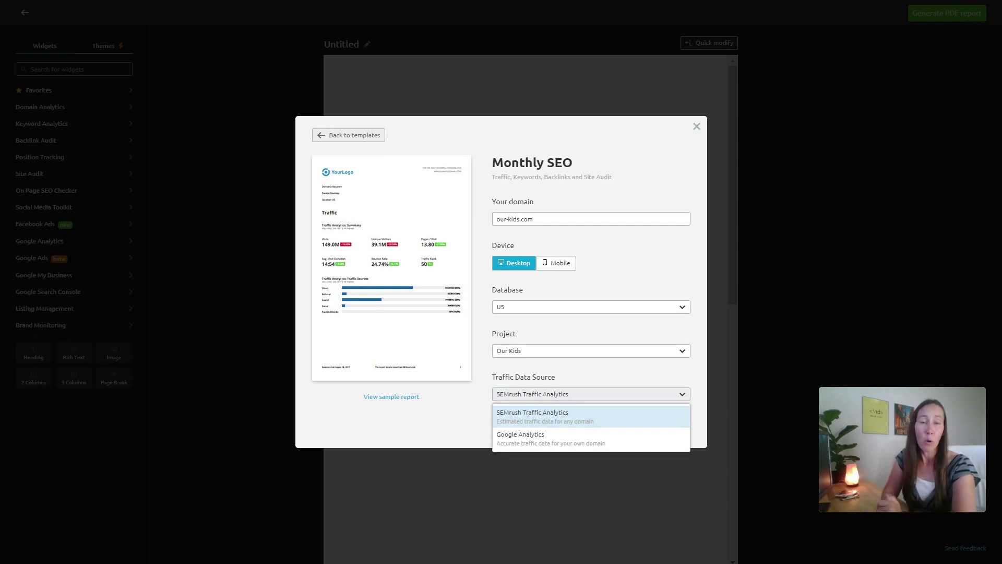
click(564, 394)
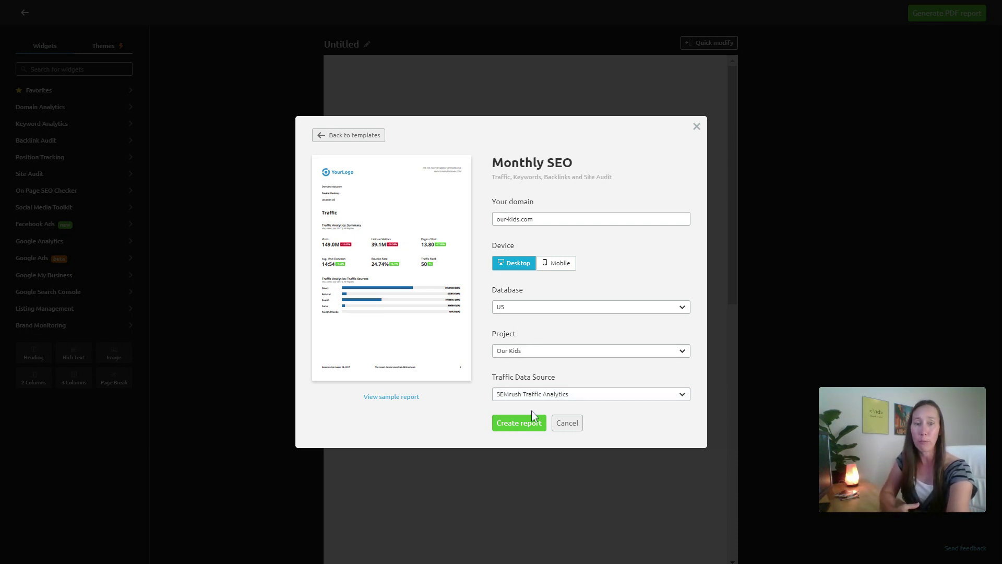
click(526, 423)
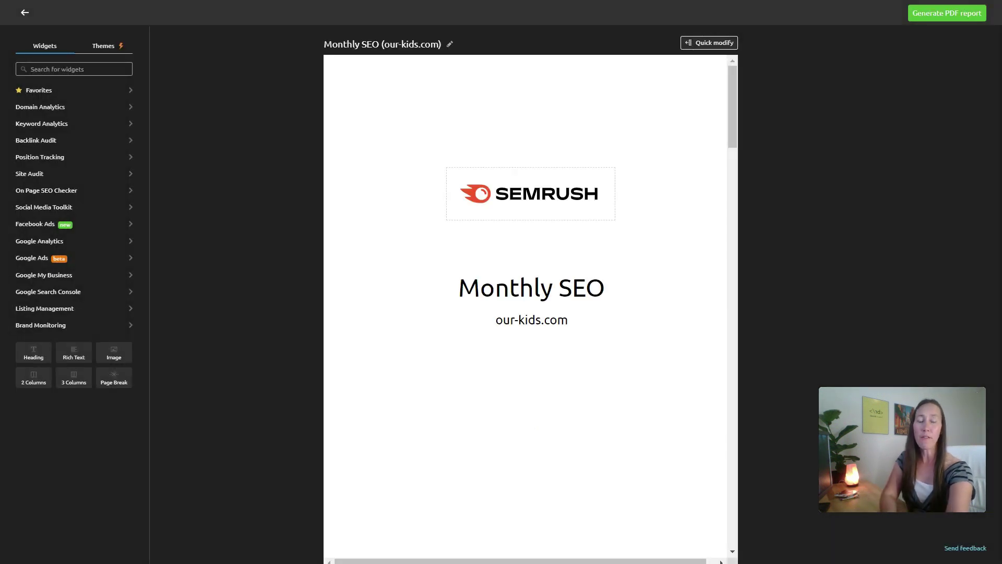
Review the header logo options, keep the Semrush logo, and scroll down to the Traffic charts.
mouse_move(468, 174)
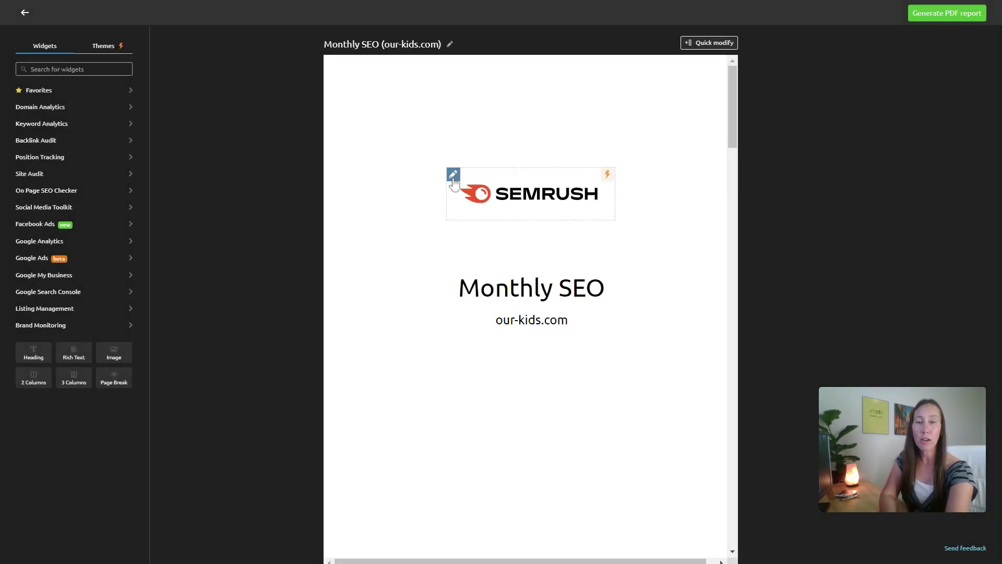
click(453, 177)
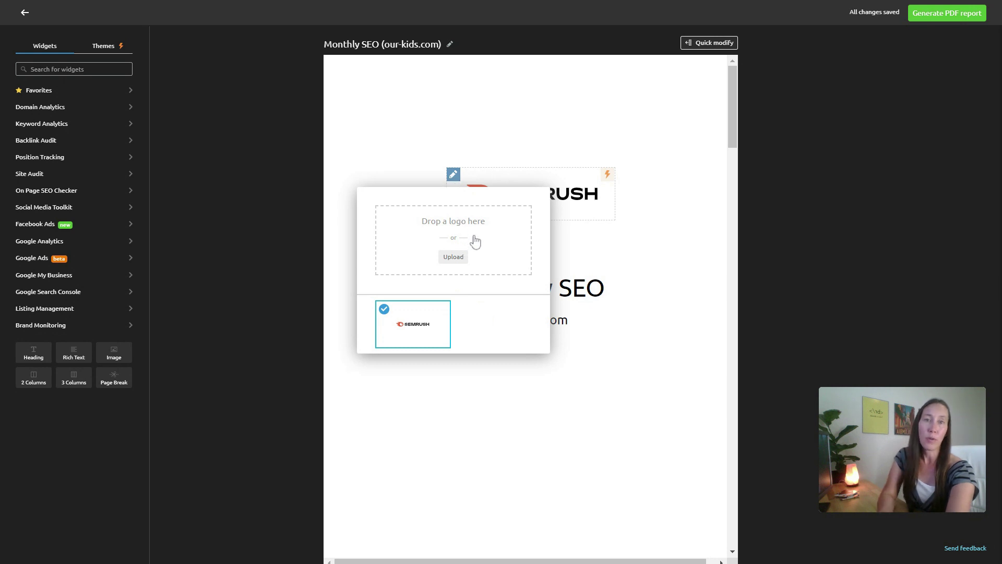
click(593, 128)
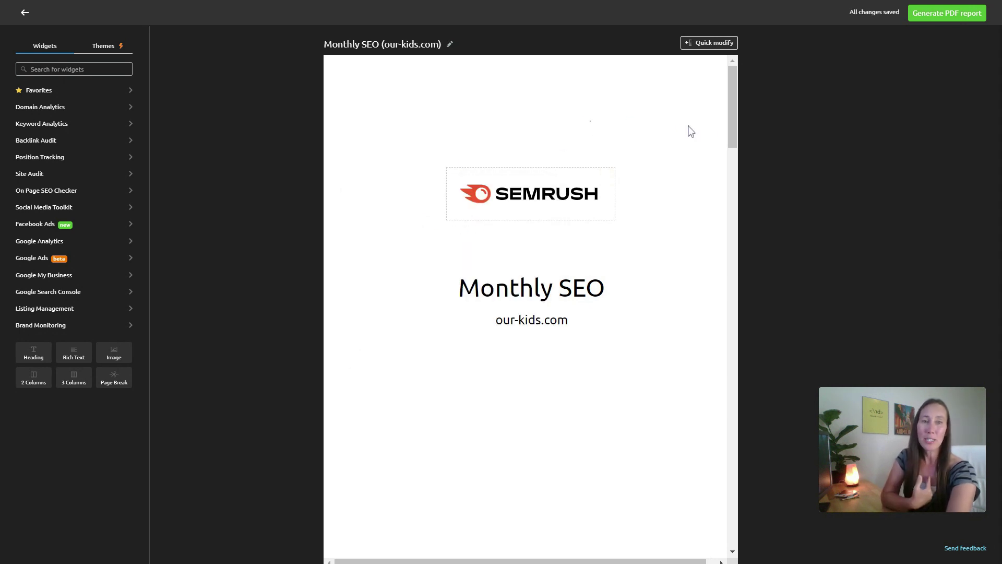
drag(730, 126, 727, 284)
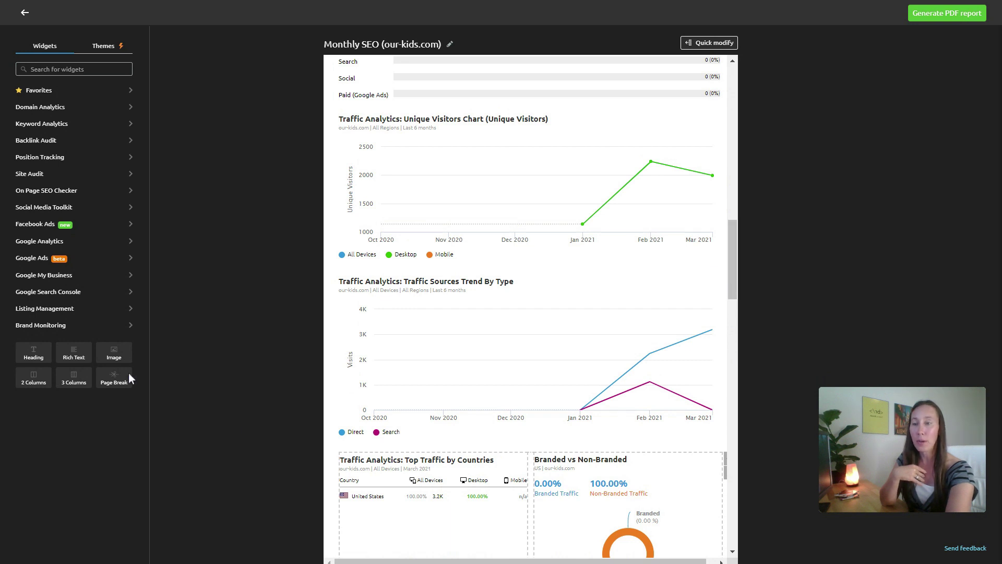
Drop a Rich Text block between the Unique Visitors and Traffic Sources Trend charts.
drag(73, 352, 402, 284)
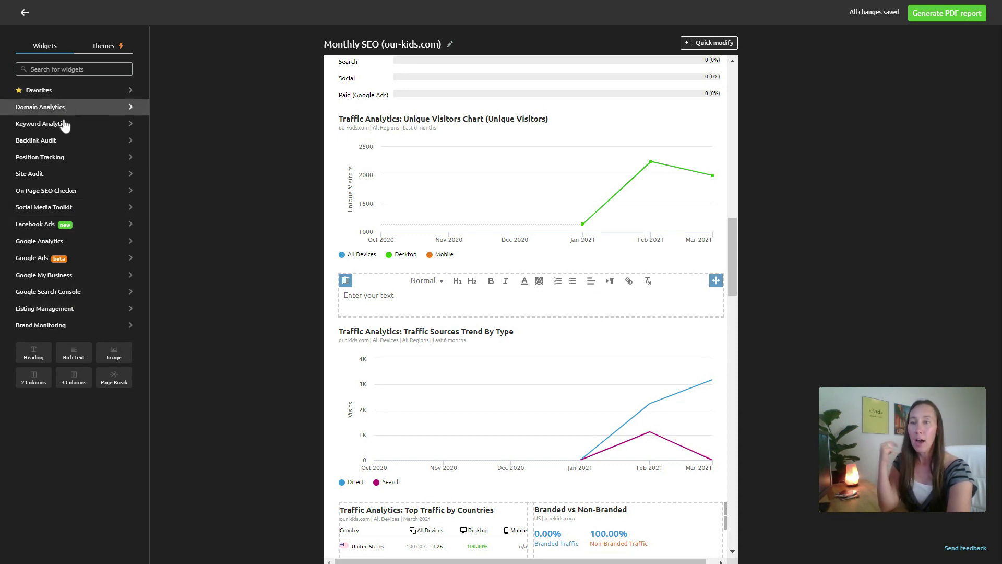
click(49, 140)
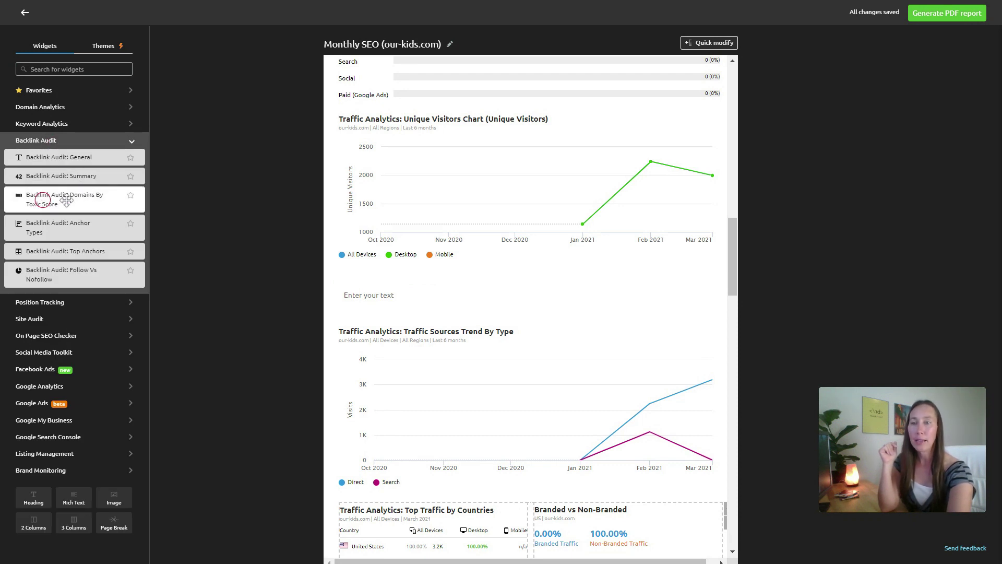
Add the Domains by Toxic Score widget for Our Kids with All links scope.
drag(66, 200, 528, 311)
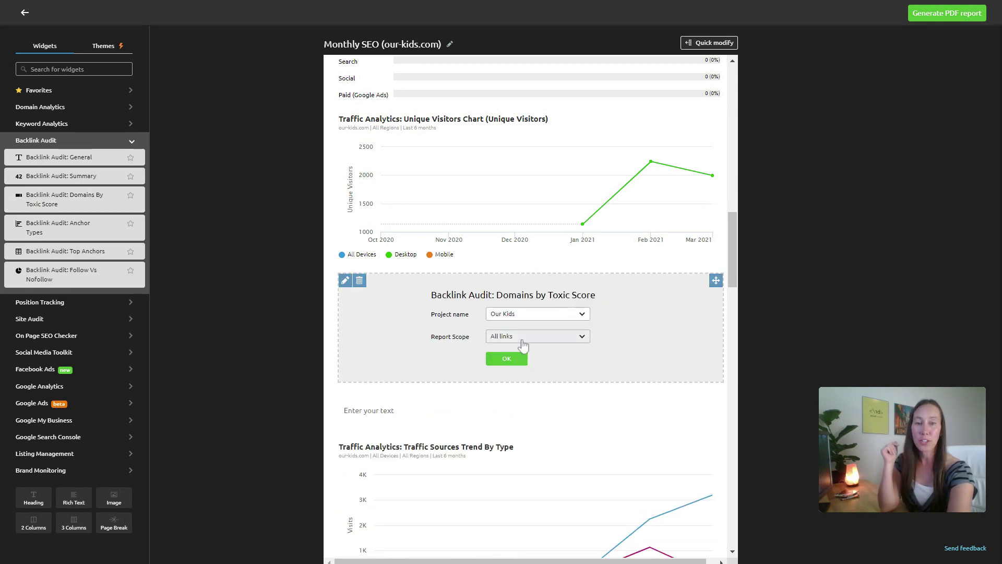
click(517, 336)
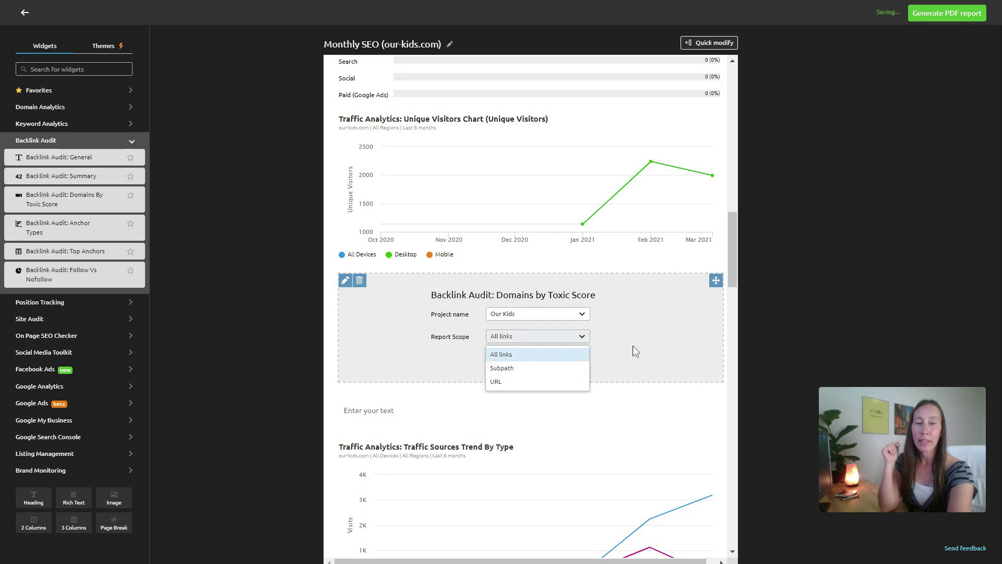
click(599, 354)
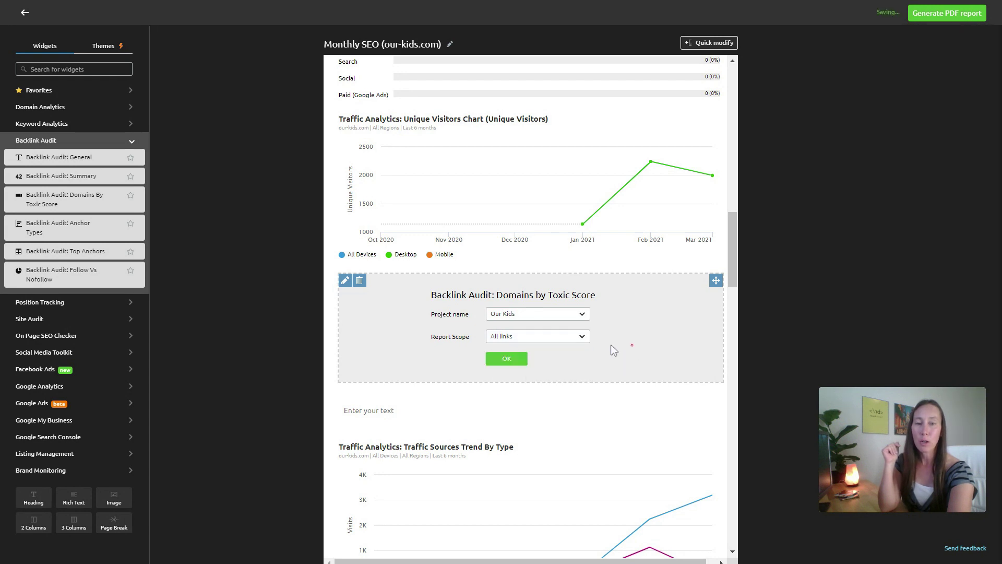
click(507, 359)
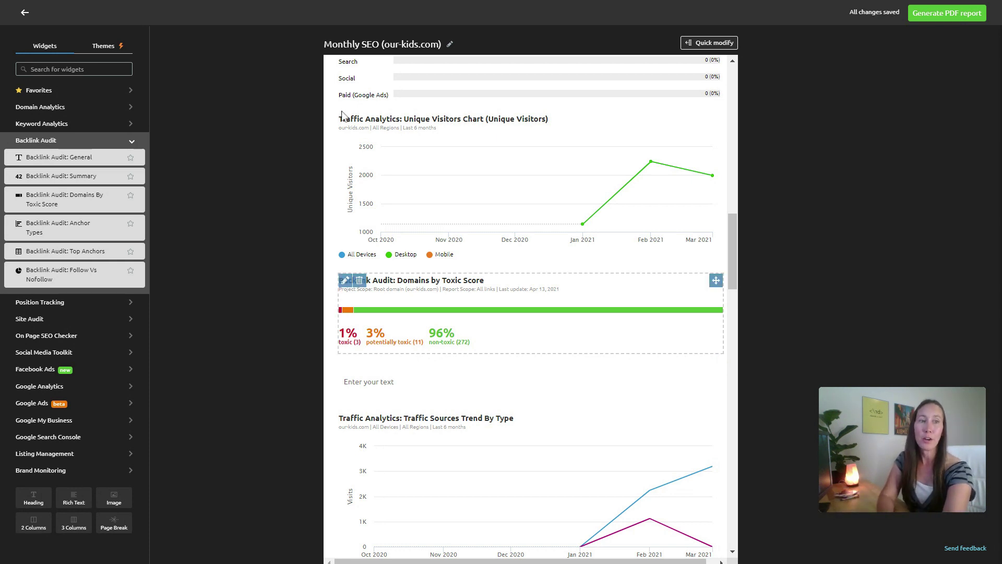
click(961, 22)
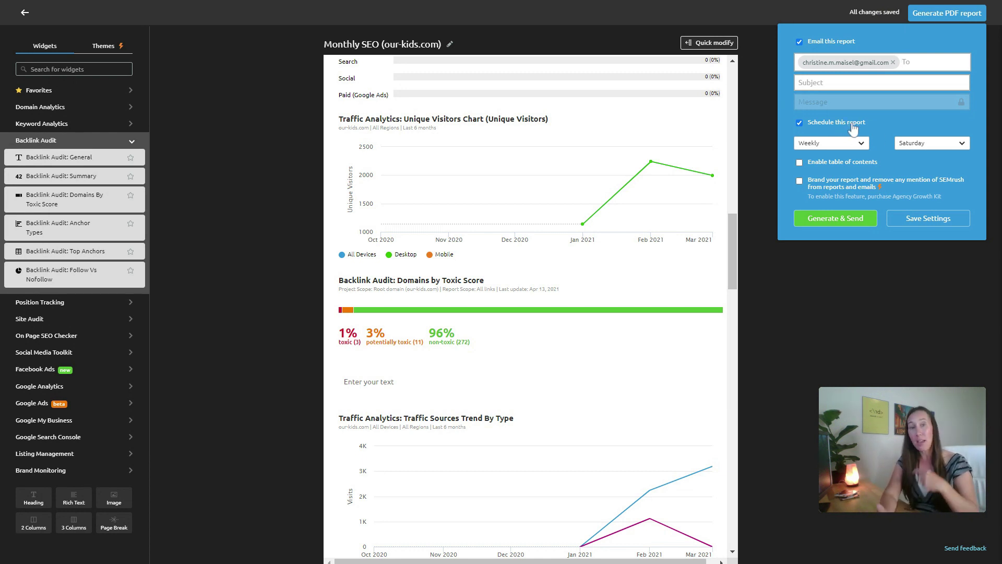
Save the Monthly SEO (our-kids.com) report's weekly Saturday email settings and go back to My Reports.
click(872, 280)
click(25, 13)
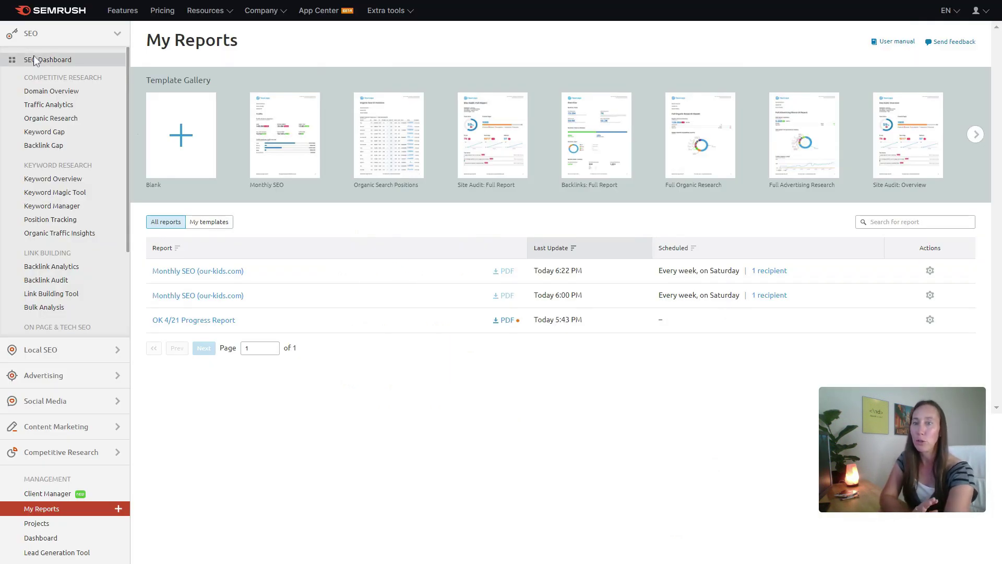
Collapse the SEO tools list, open the Lead Generation audit widget settings, and show its background colour choices.
click(81, 35)
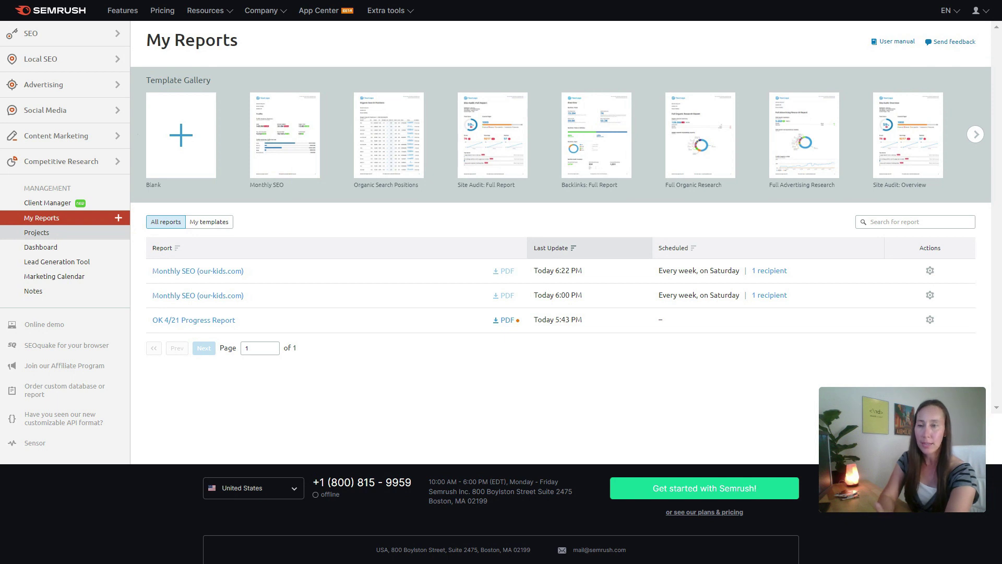
click(91, 262)
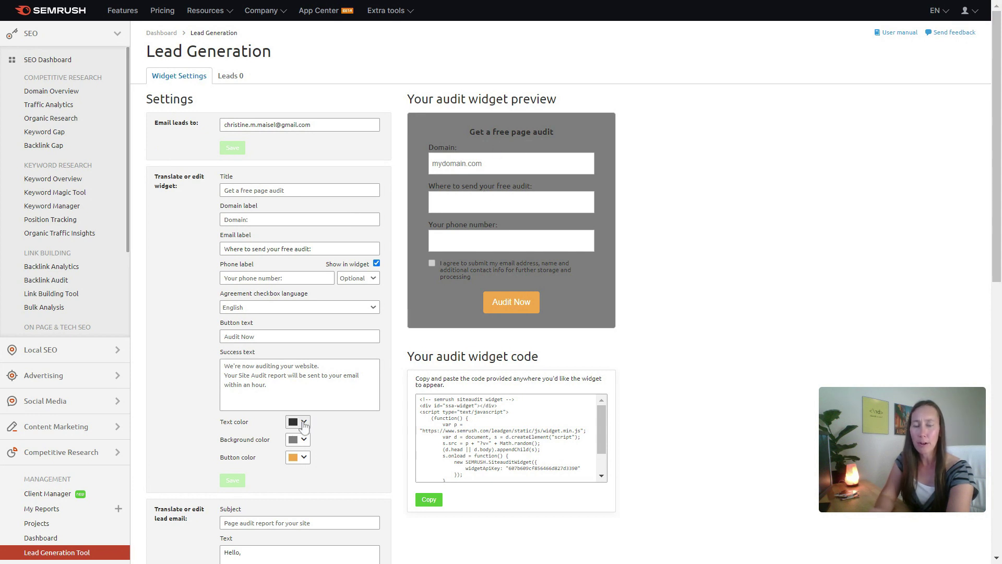
click(301, 445)
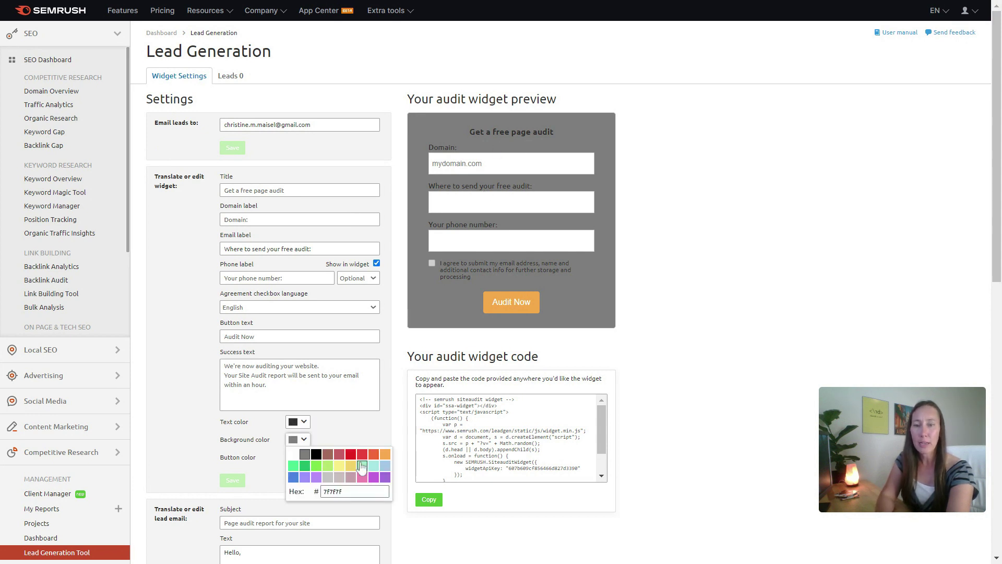
Make the audit widget background light cyan and the Audit Now button grey, then save.
click(372, 466)
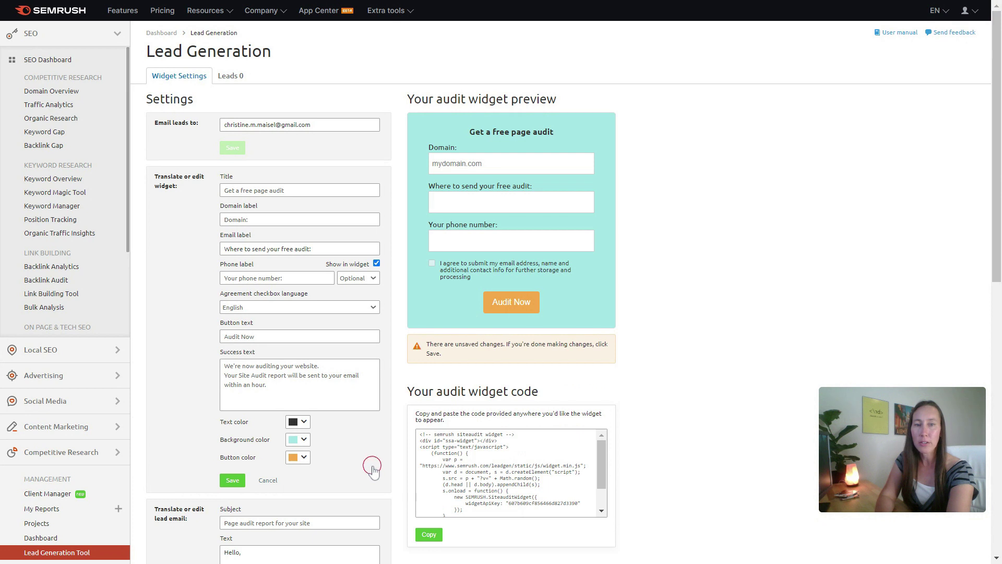
click(302, 459)
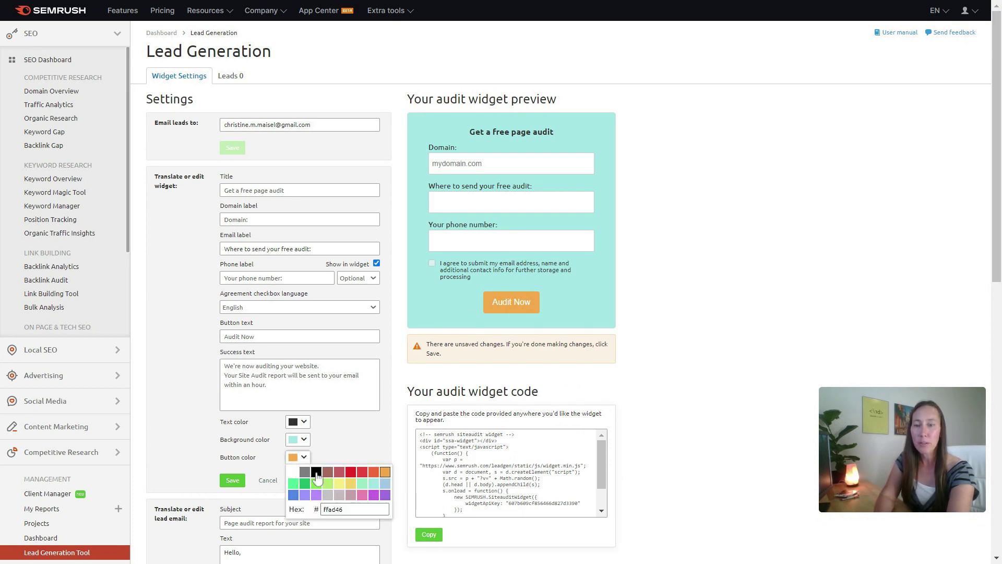
click(305, 472)
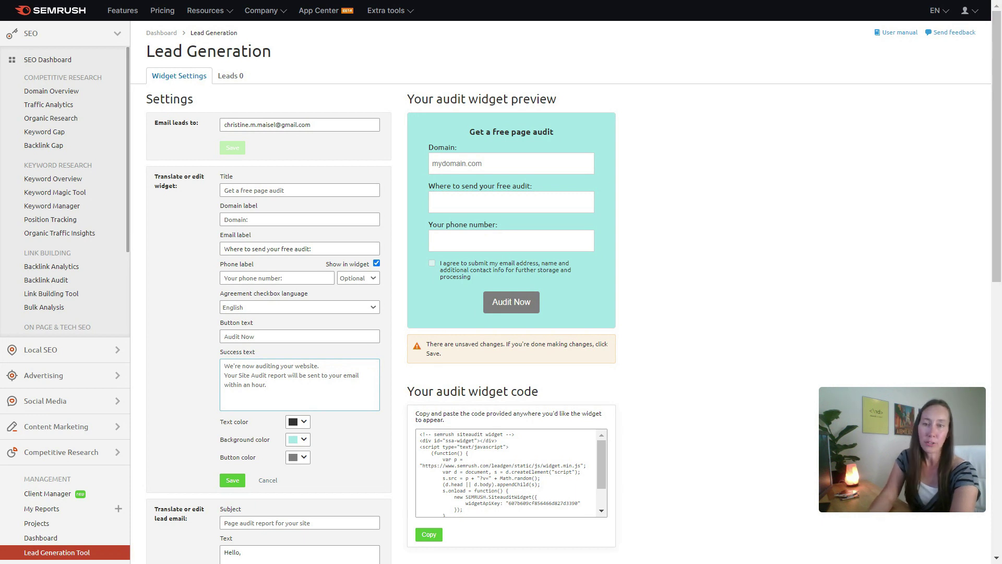
click(234, 481)
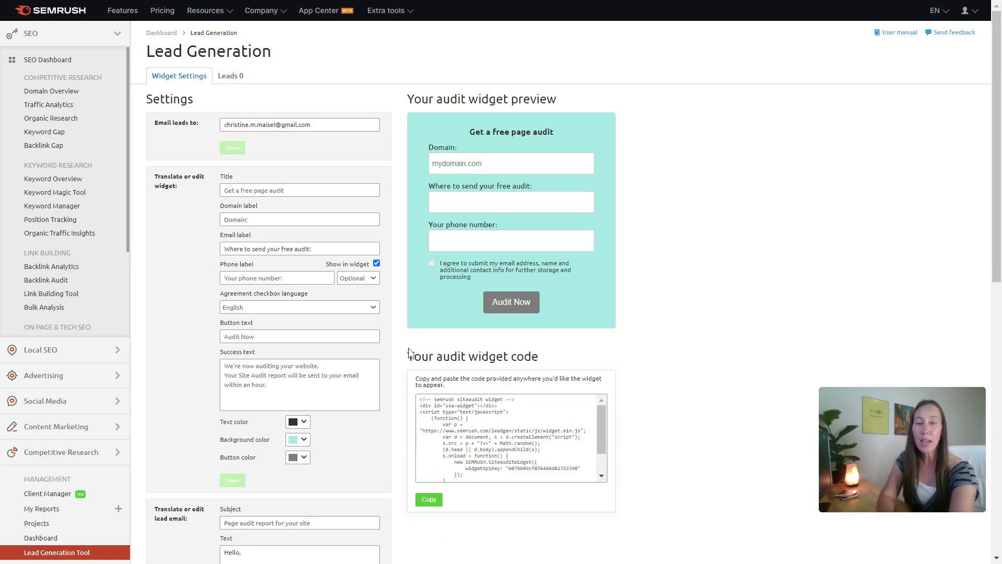
Copy the audit widget embed code and toggle the phone field off and back on.
click(429, 499)
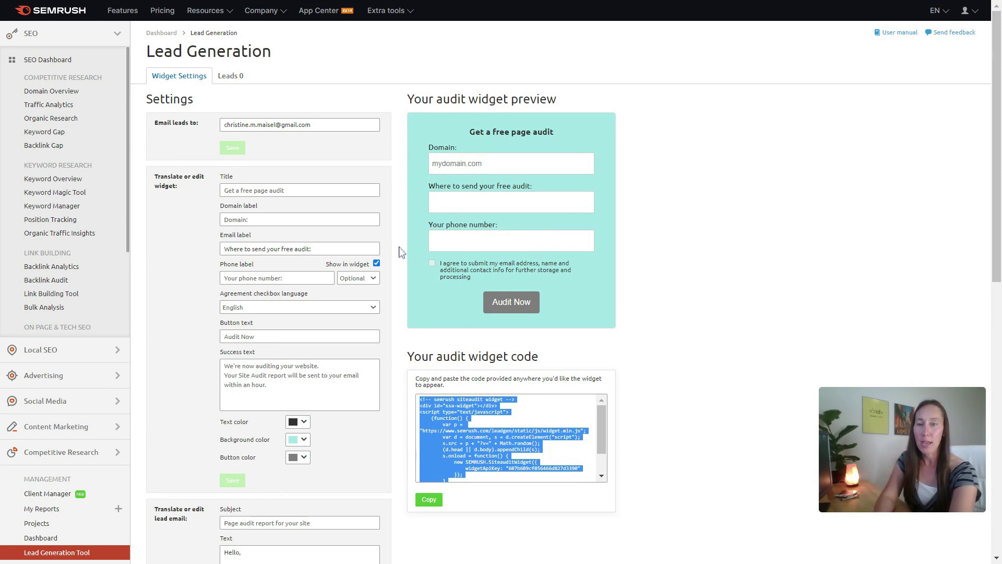
click(376, 263)
click(377, 263)
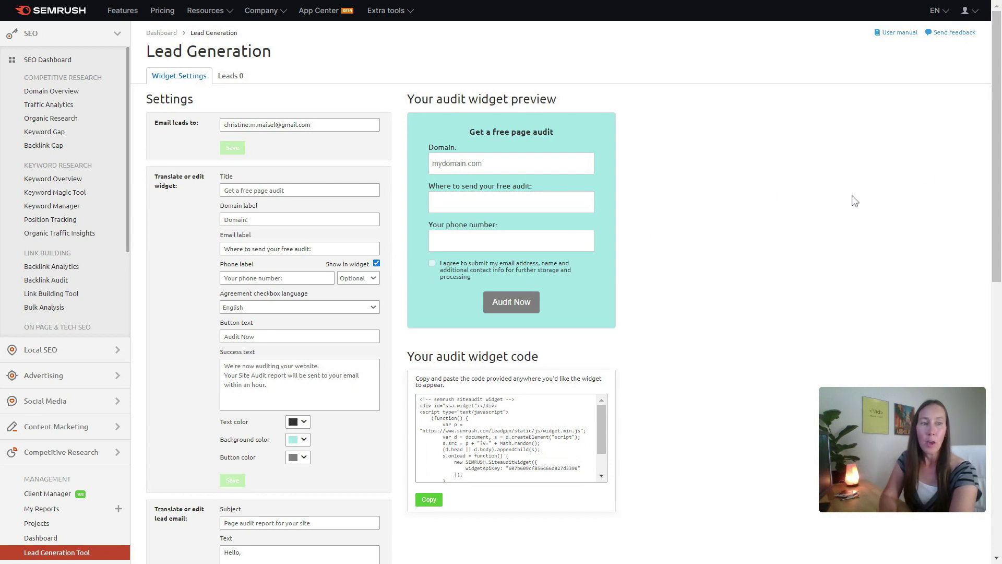
Go to the Leads tab, which shows an empty table with no leads yet.
drag(994, 160, 994, 226)
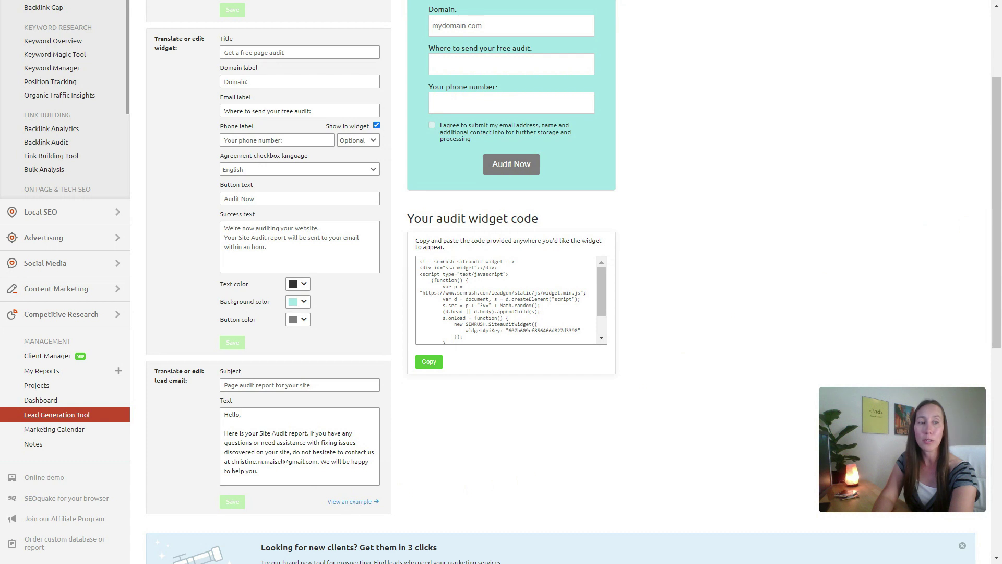
scroll(997, 156, up, 3)
scroll(997, 155, up, 1)
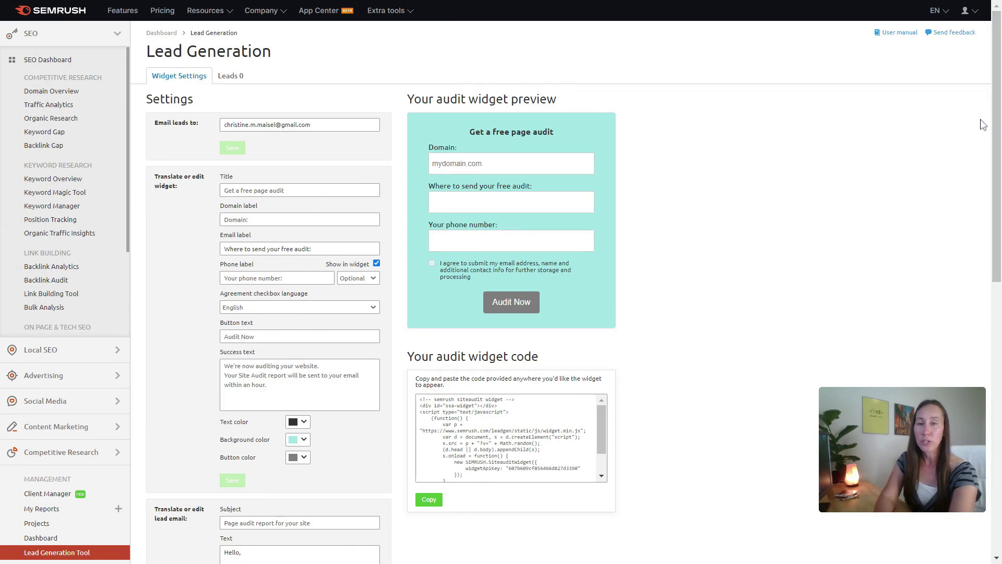
click(229, 79)
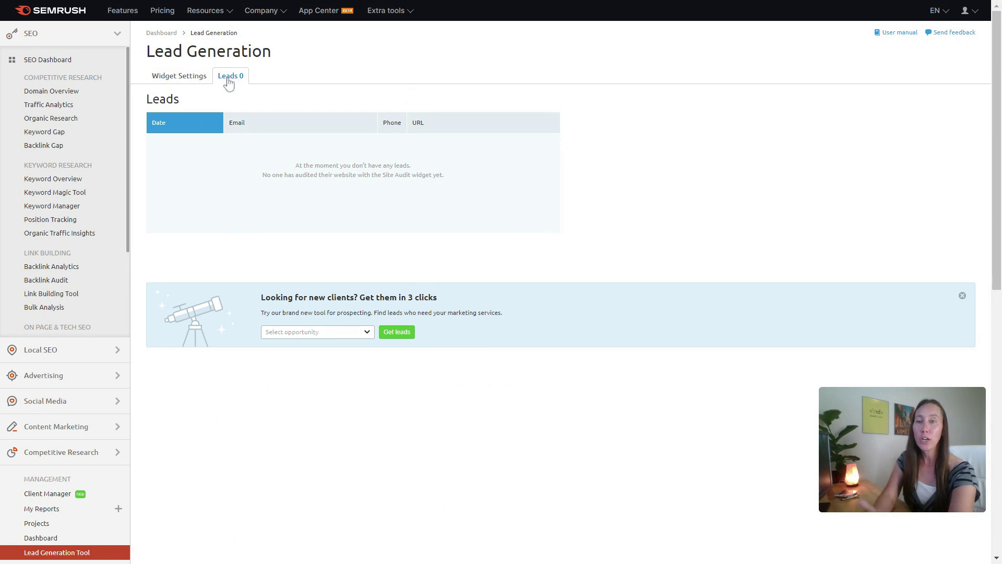
drag(226, 77, 229, 77)
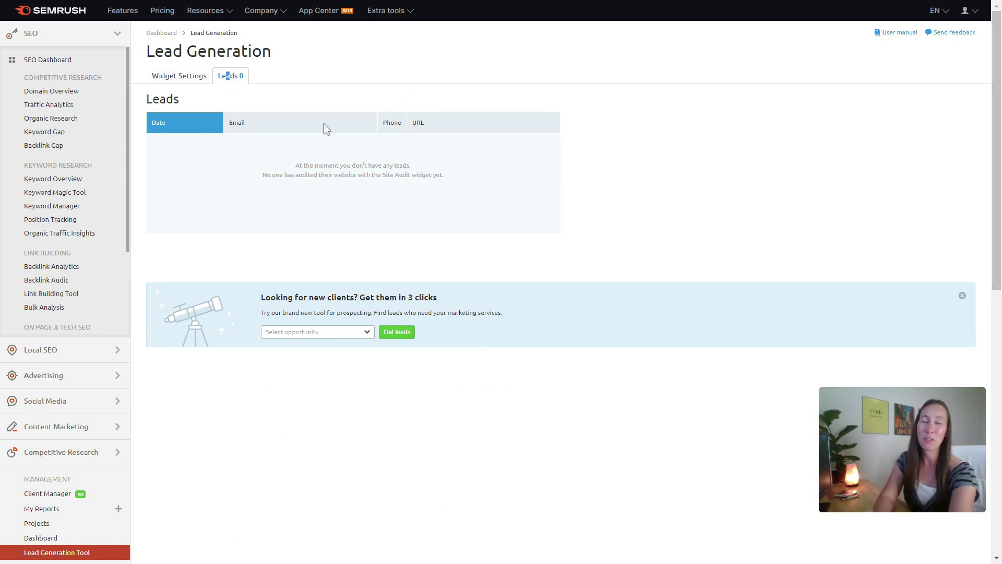
click(180, 77)
click(76, 28)
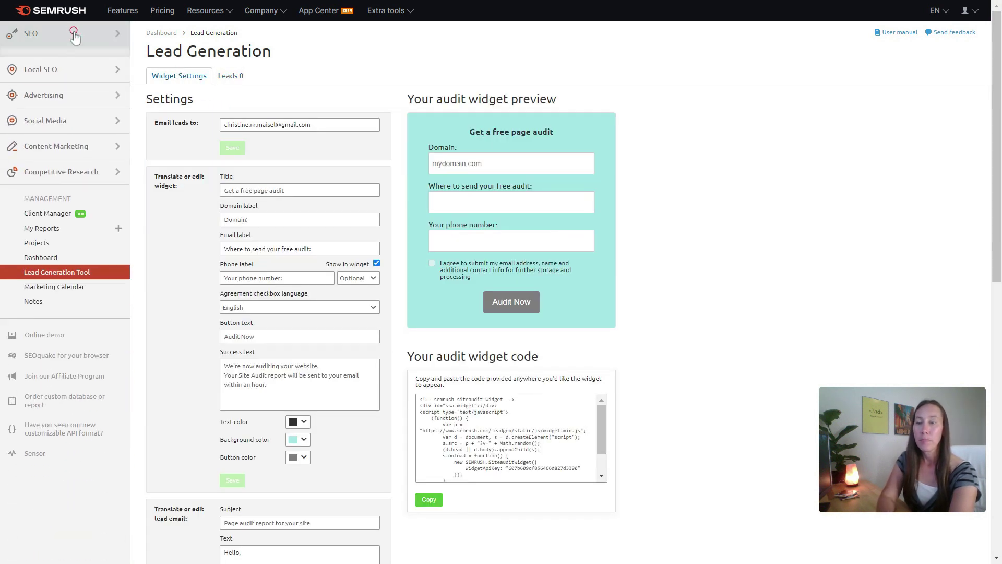
click(68, 276)
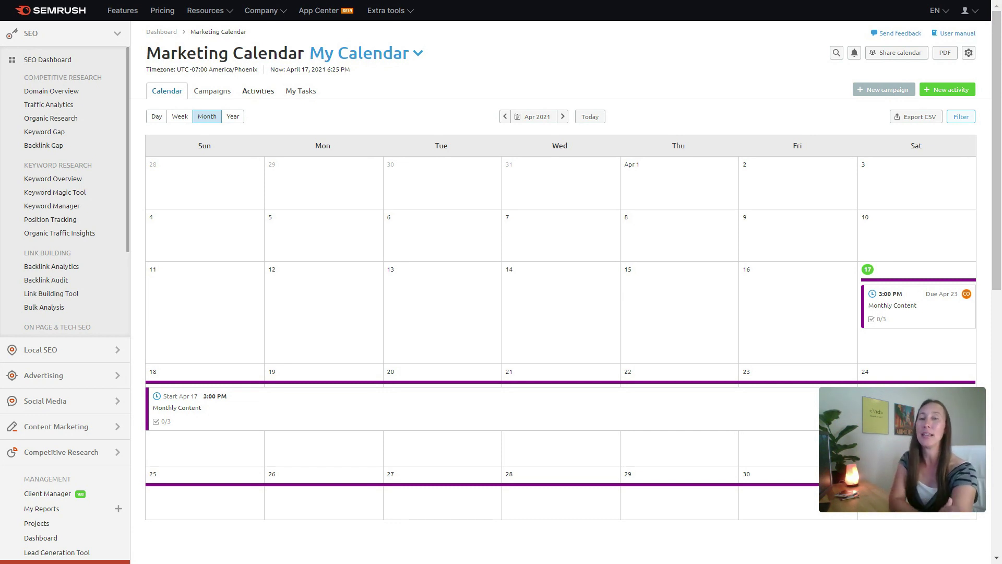
Go from Campaigns to the Activities list and open the Monthly Content activity with its three tasks.
click(213, 93)
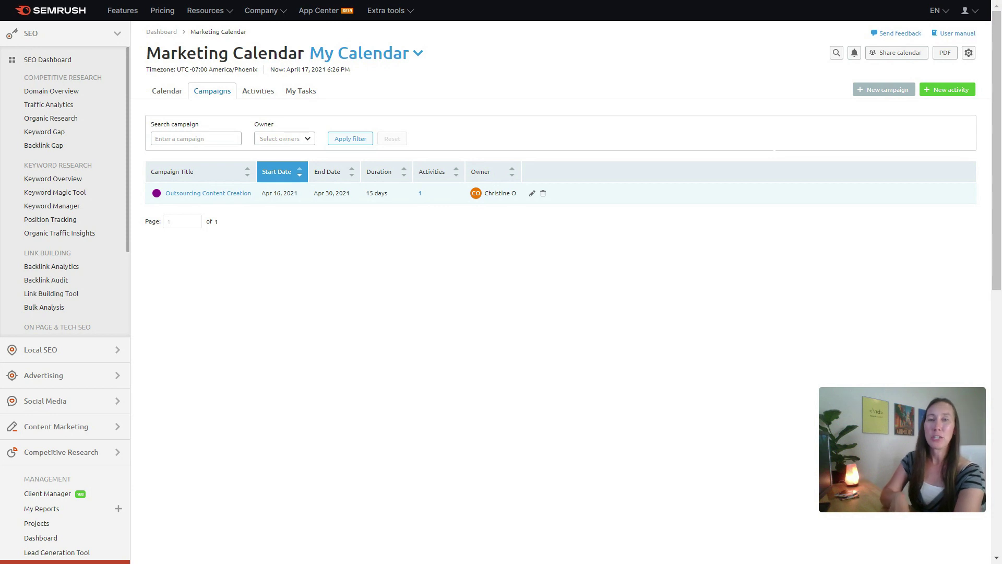
click(258, 94)
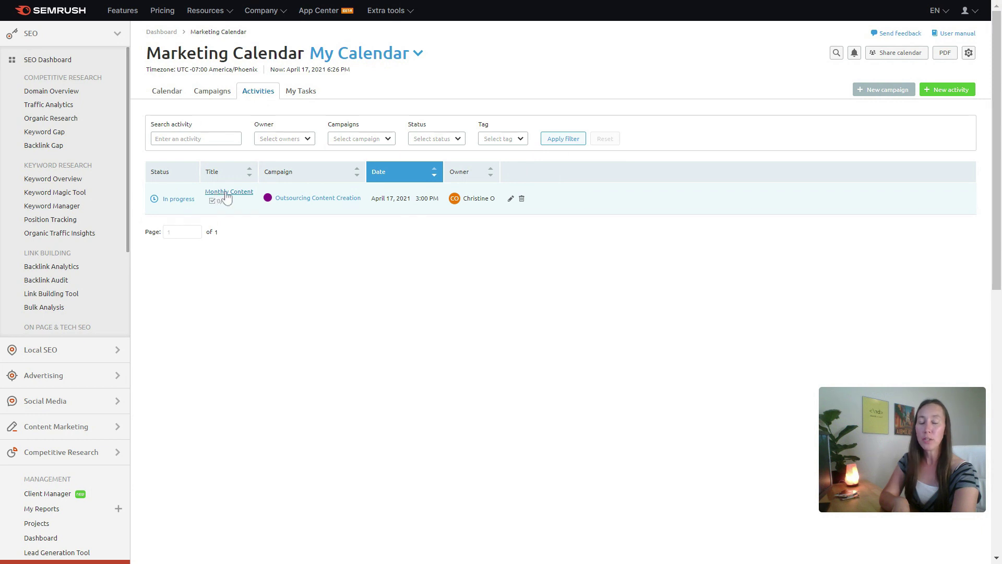
click(226, 194)
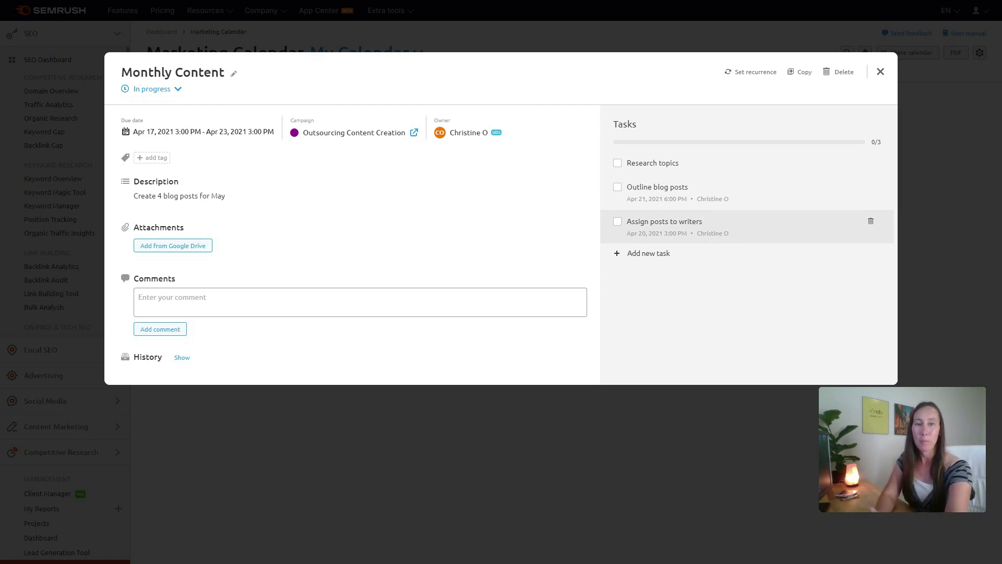
Assign the Research topics task to the owner, then close Monthly Content choosing Don't save.
click(674, 163)
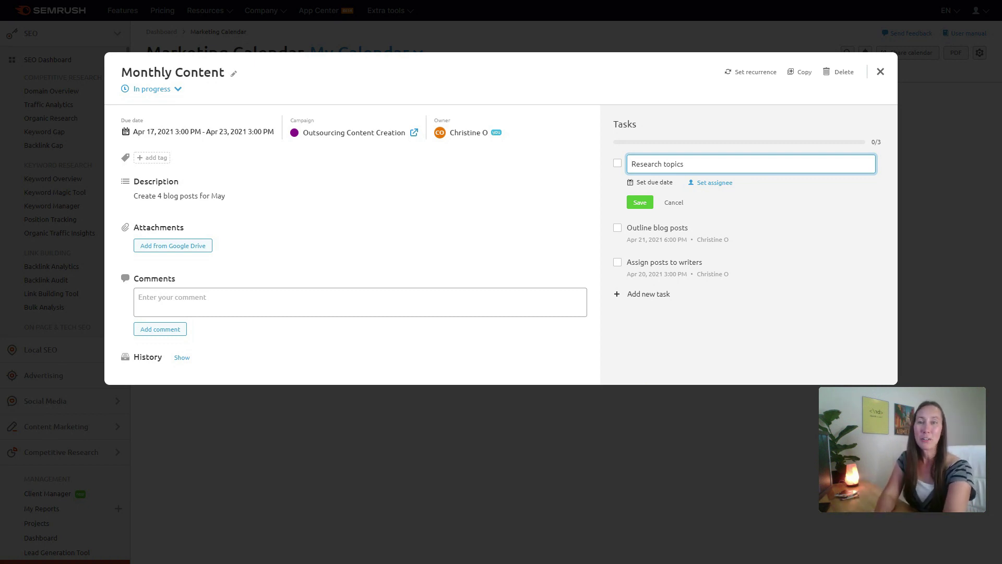
click(712, 183)
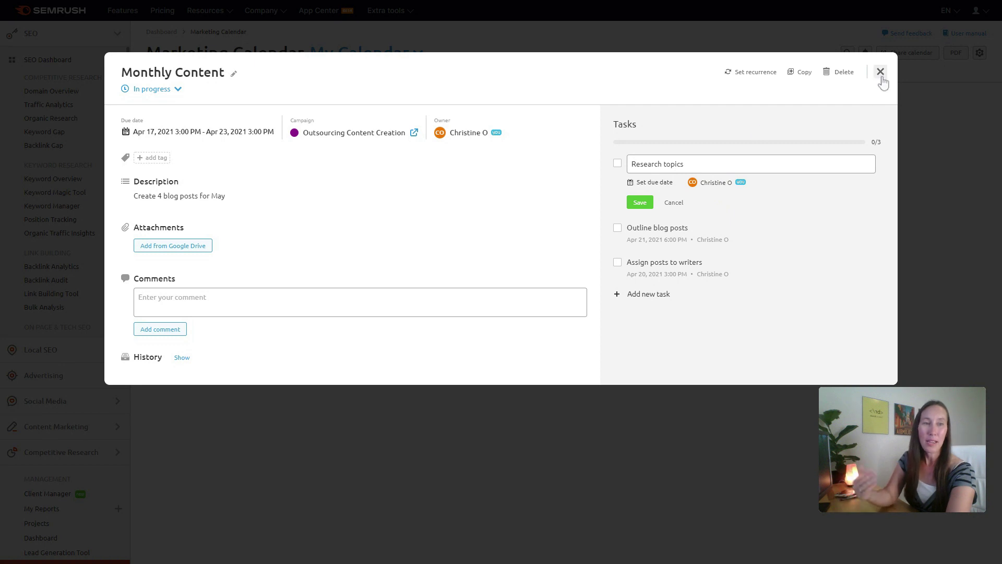
click(881, 73)
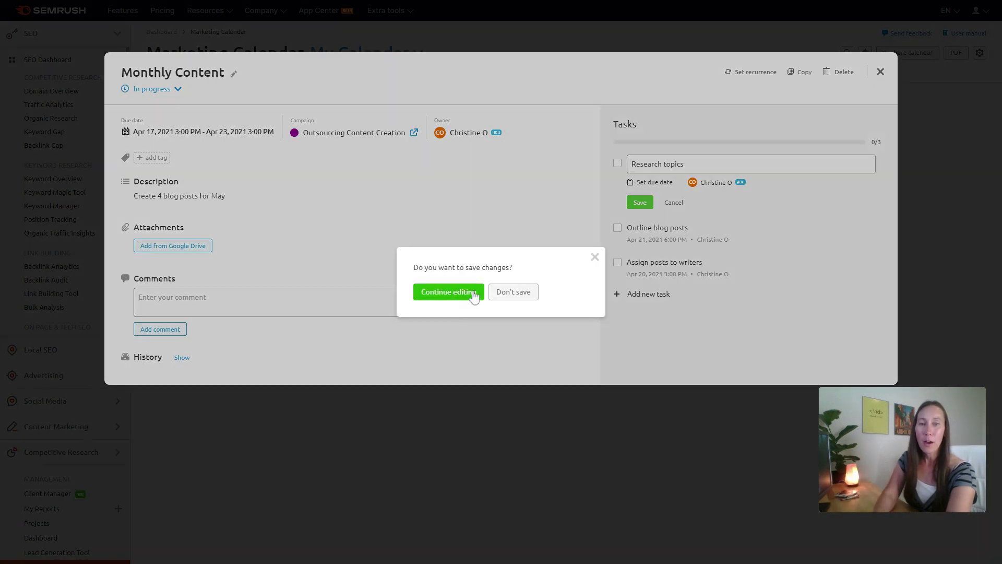
click(495, 297)
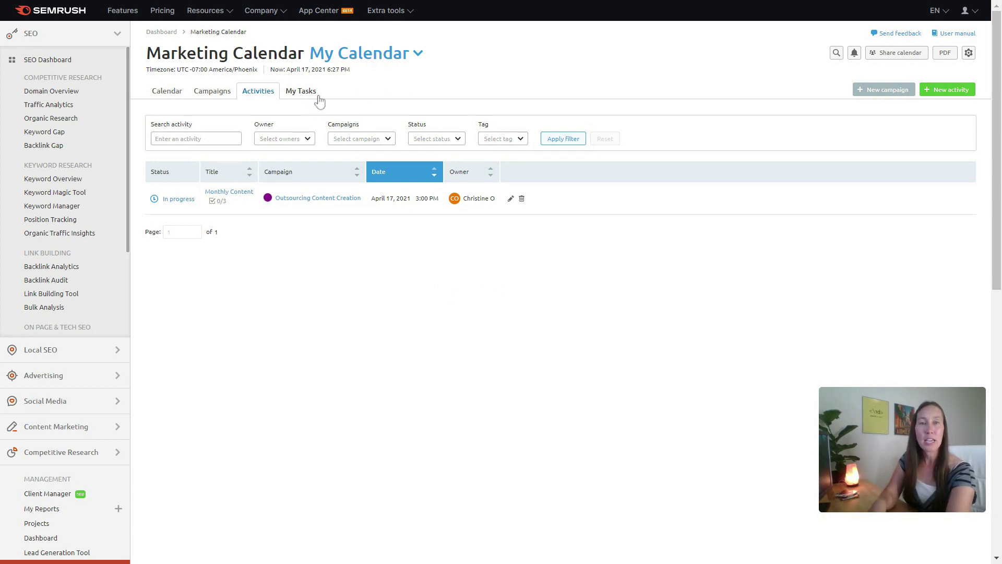
click(895, 55)
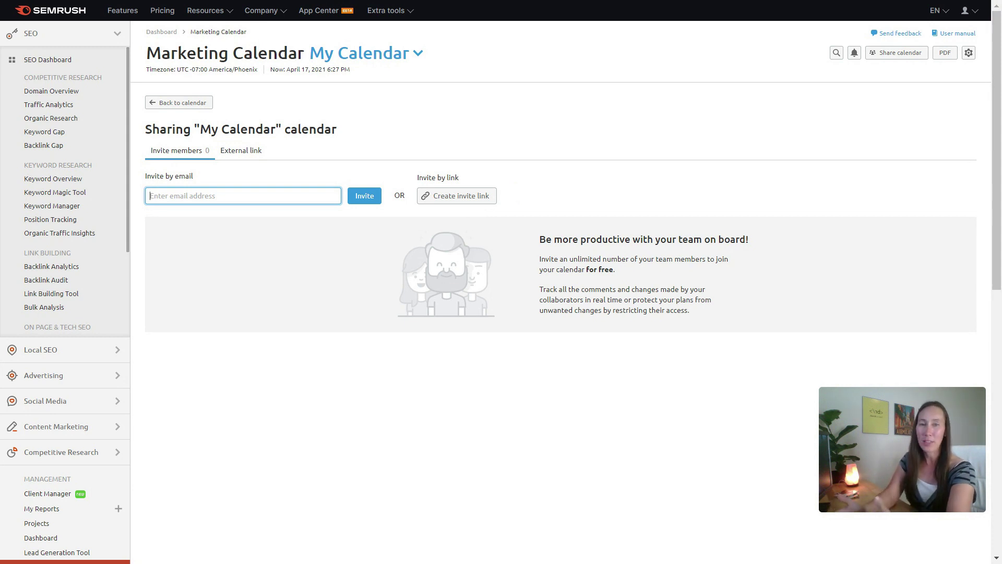
click(196, 102)
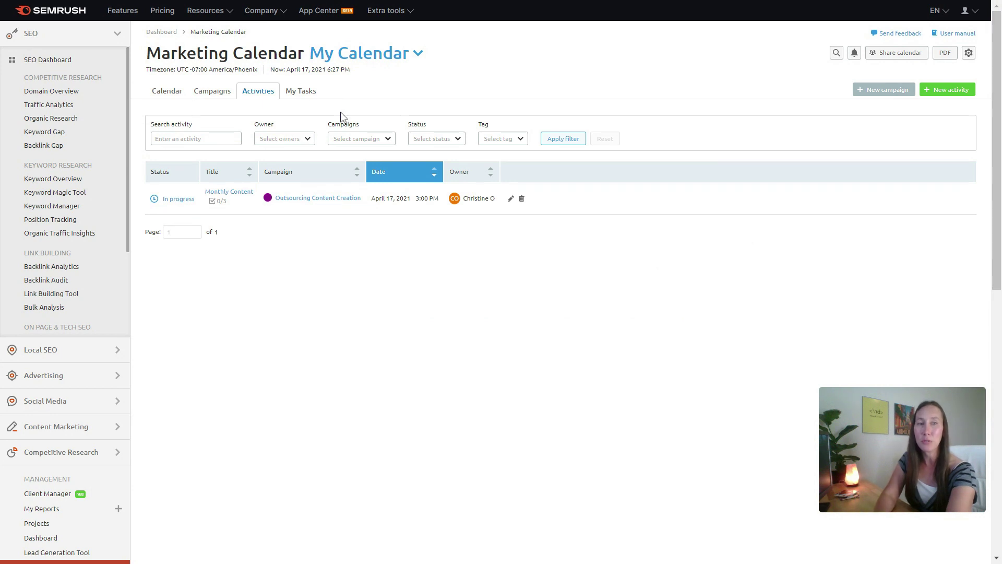
Switch to My Tasks, listing Assign posts to writers (Apr 20) and Outline blog posts (Apr 21).
click(300, 90)
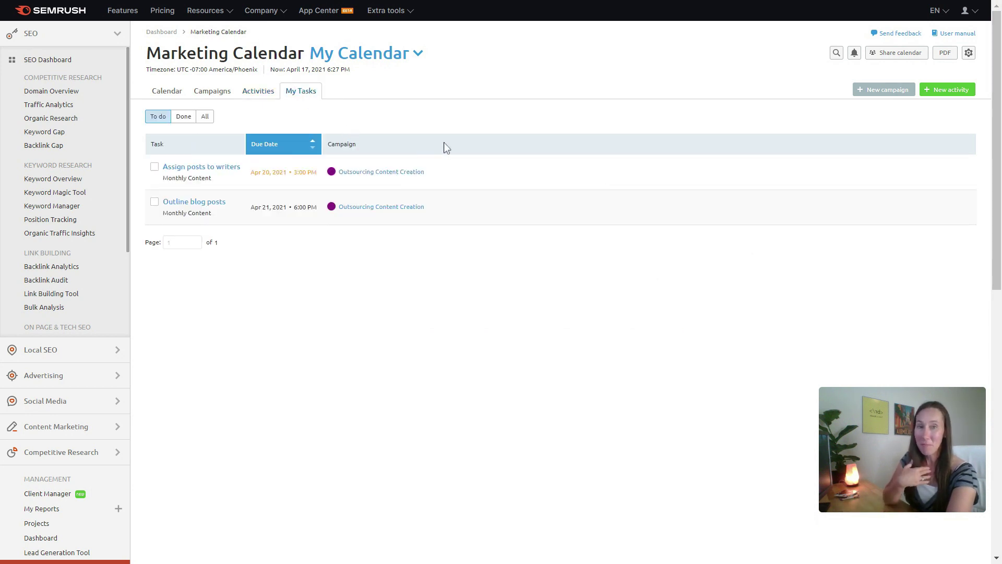